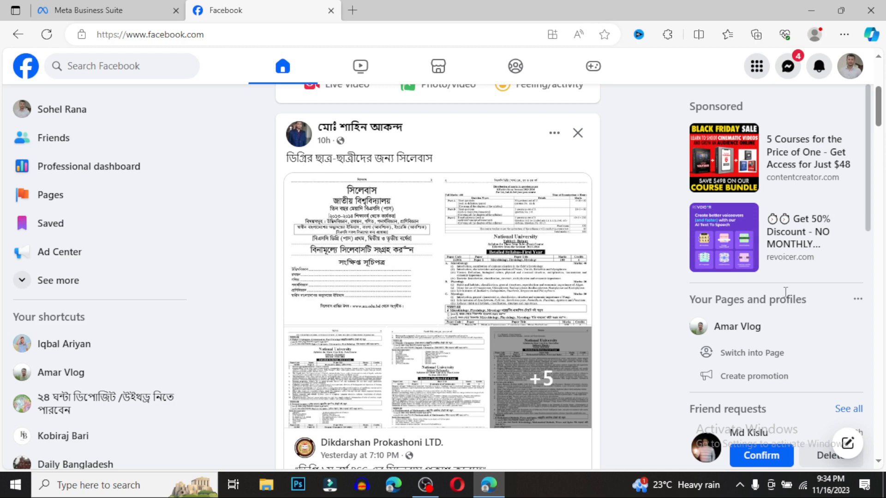
Switch the active Facebook profile from the personal account to the Amar Vlog page.
scroll(139, 276, "down", 2)
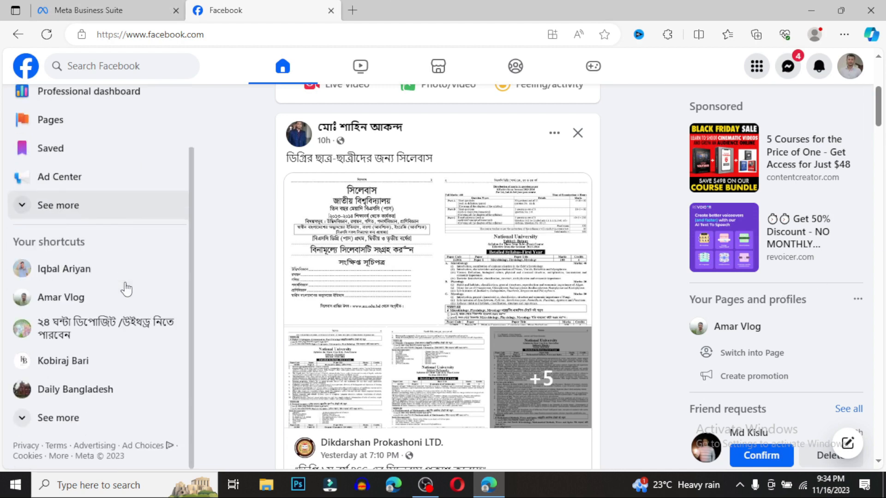
left_click(856, 70)
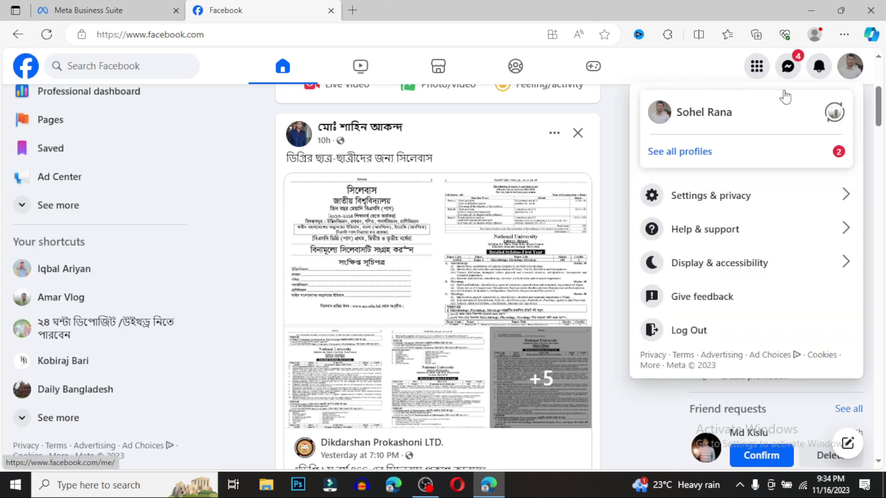
left_click(833, 114)
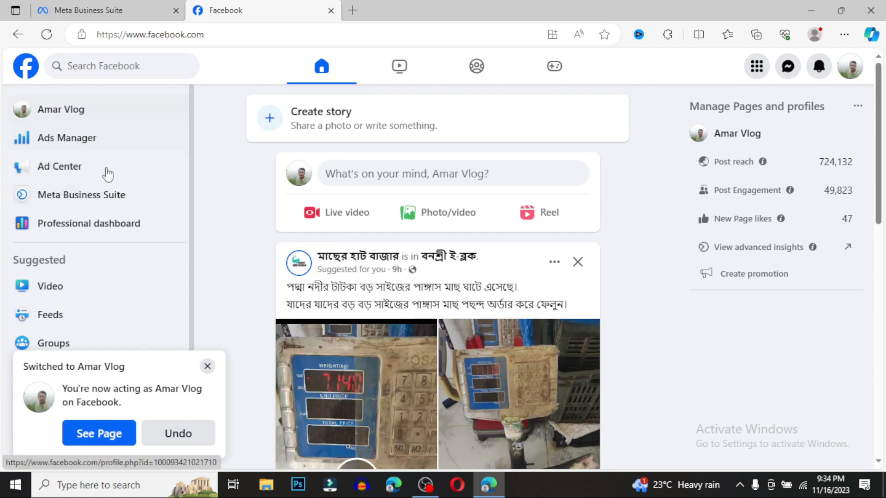
Switch to Meta Business Suite and examine the business portfolios and Facebook pages available in the account selector.
left_click(114, 11)
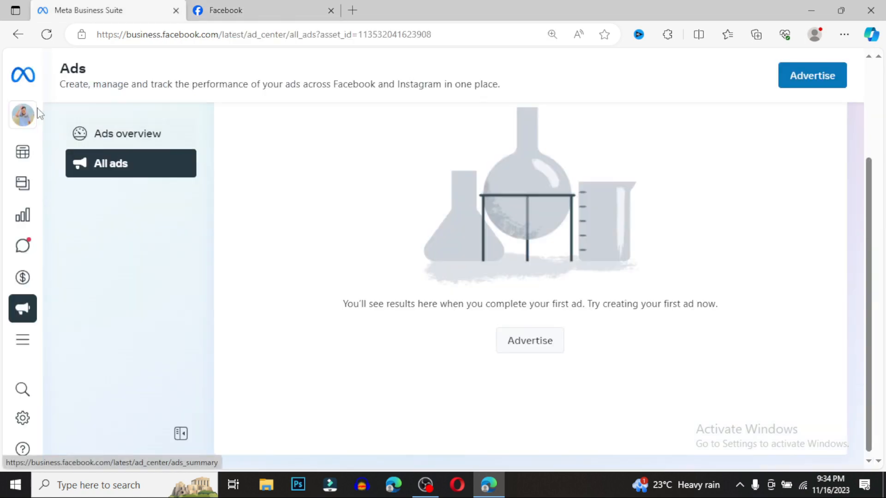
mouse_move(26, 118)
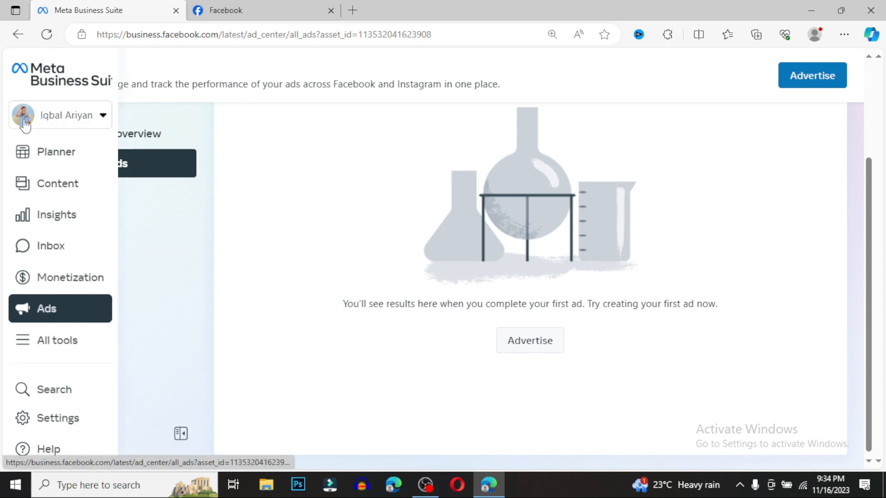
left_click(65, 119)
left_click(130, 121)
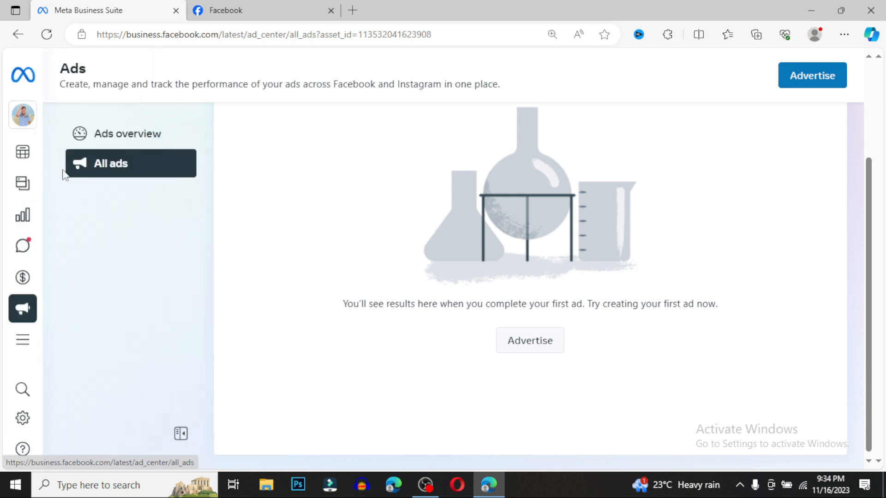
mouse_move(28, 116)
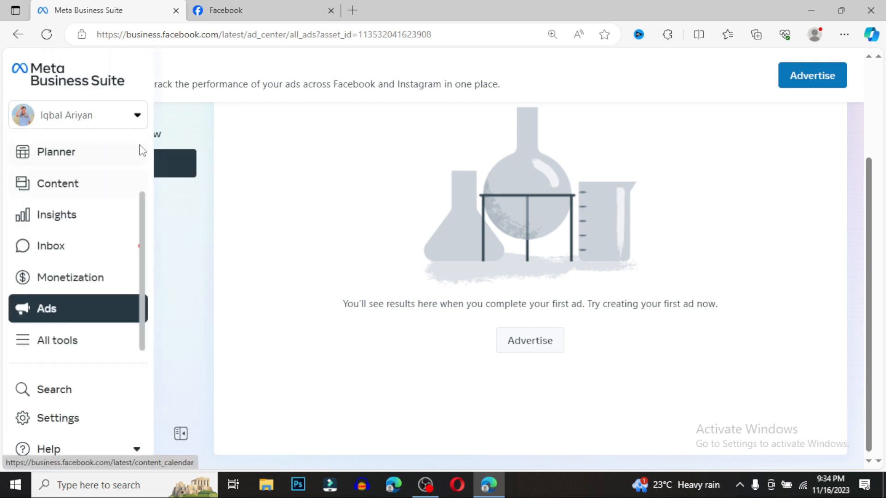
left_click(133, 125)
scroll(134, 239, "down", 4)
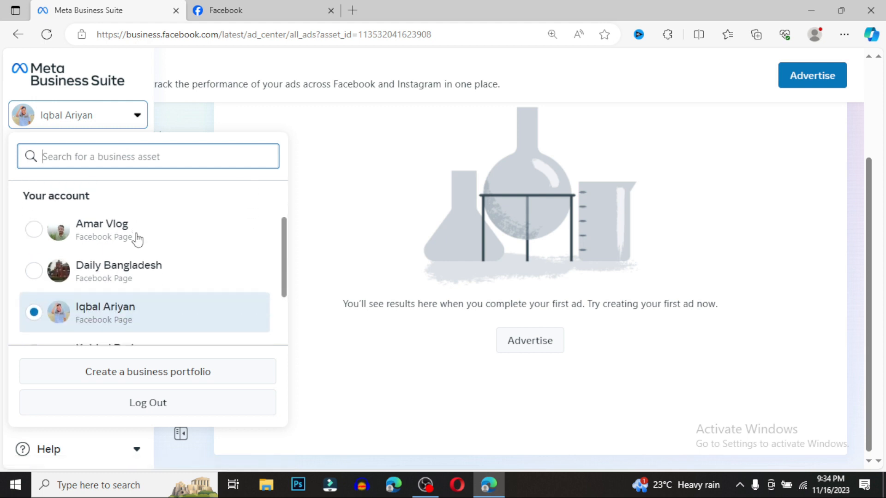
scroll(148, 276, "up", 3)
scroll(159, 344, "down", 3)
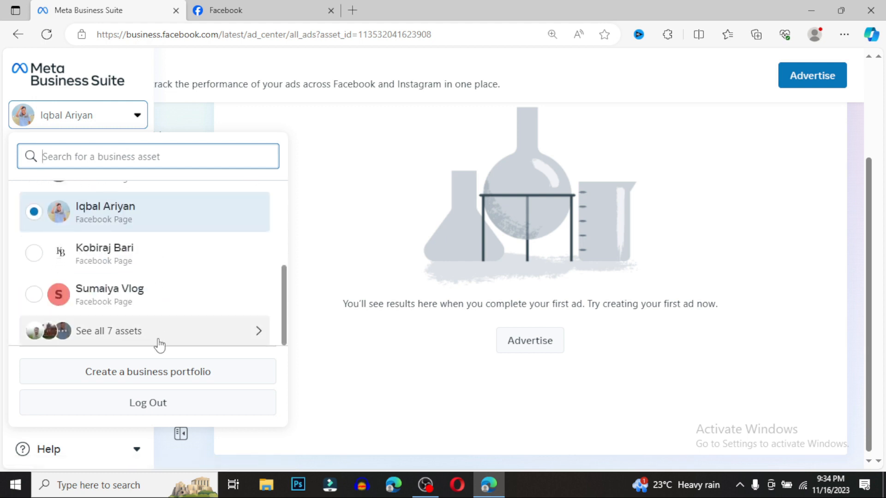
scroll(169, 337, "up", 3)
scroll(168, 337, "up", 1)
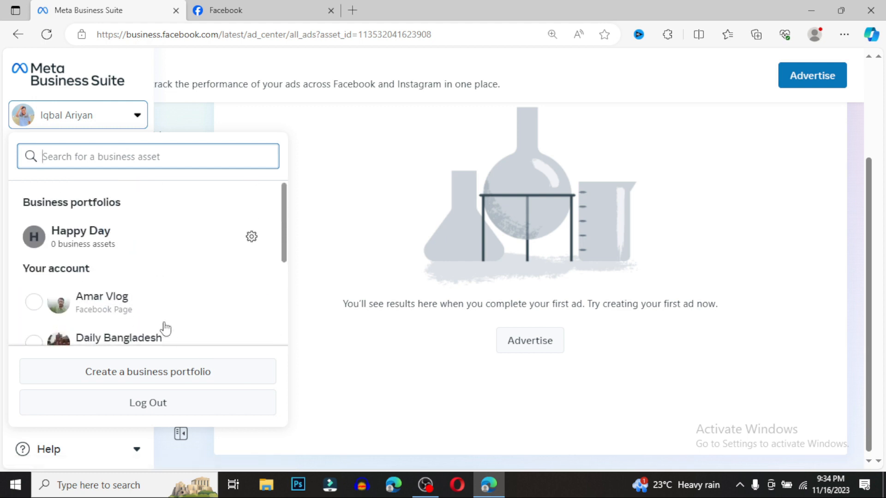
left_click(90, 120)
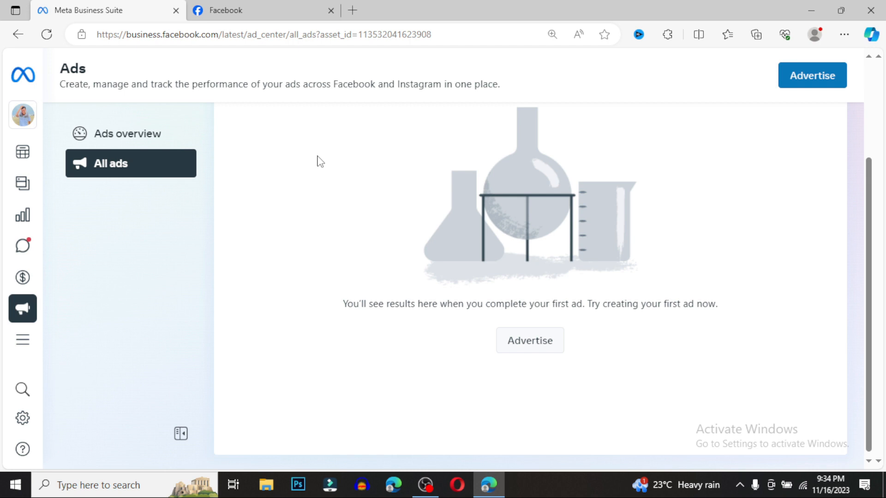
Visit the Business Suite home page and open the All ads list in the Ads section.
mouse_move(24, 311)
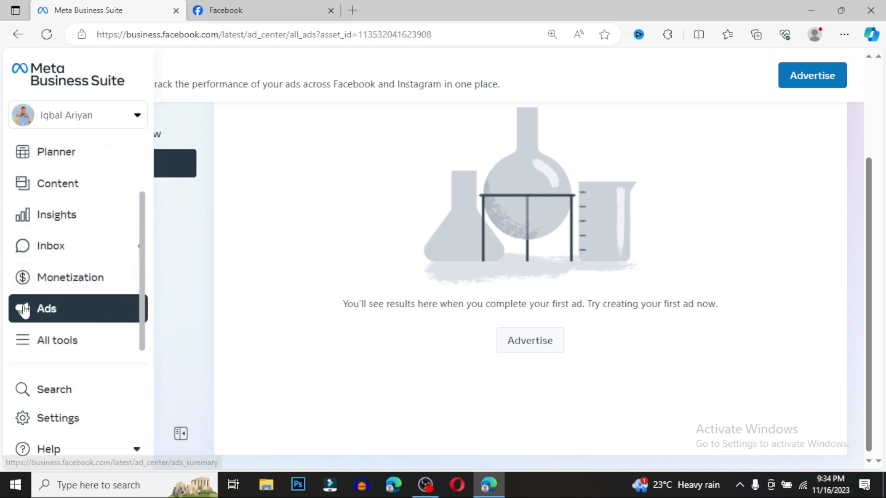
scroll(69, 211, "up", 1)
scroll(66, 241, "down", 2)
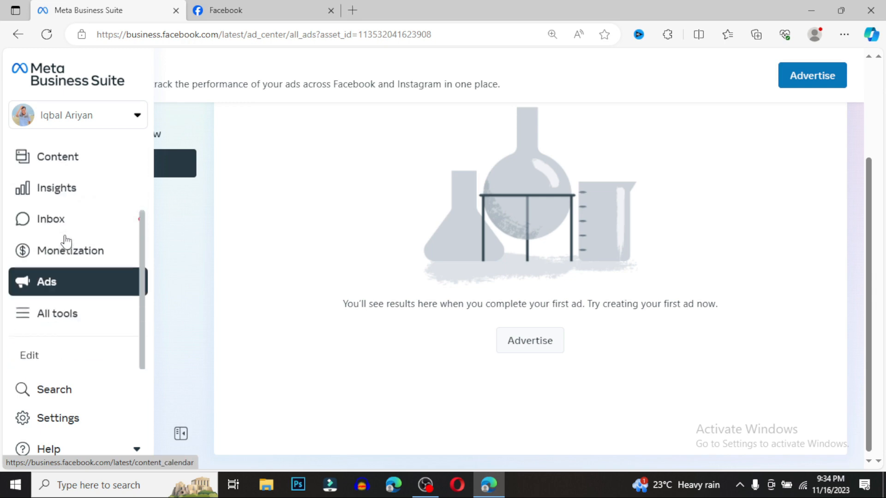
scroll(65, 279, "up", 2)
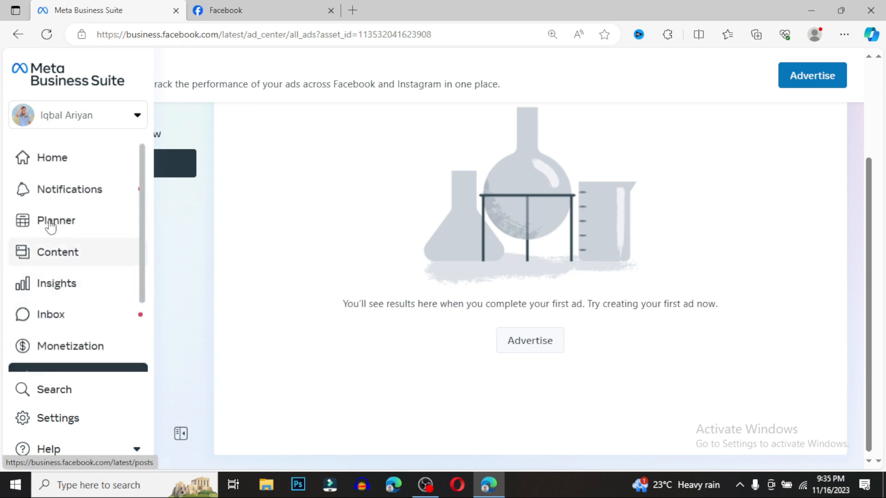
left_click(43, 164)
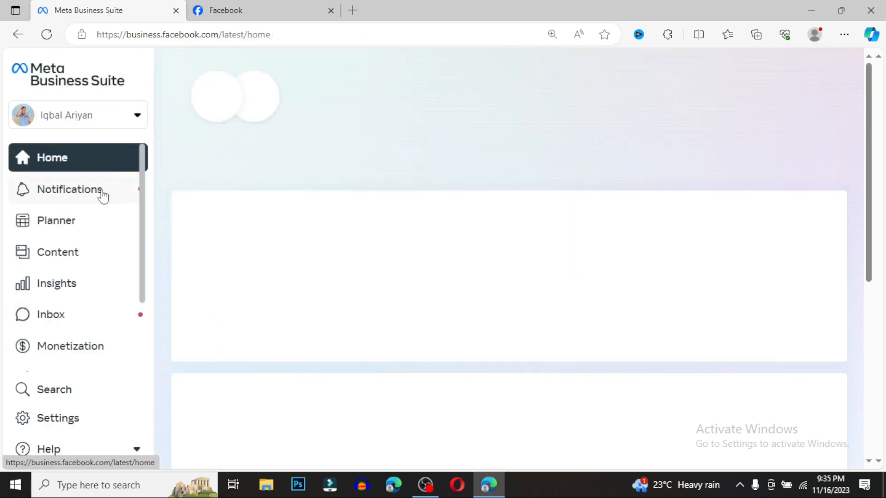
scroll(87, 241, "down", 2)
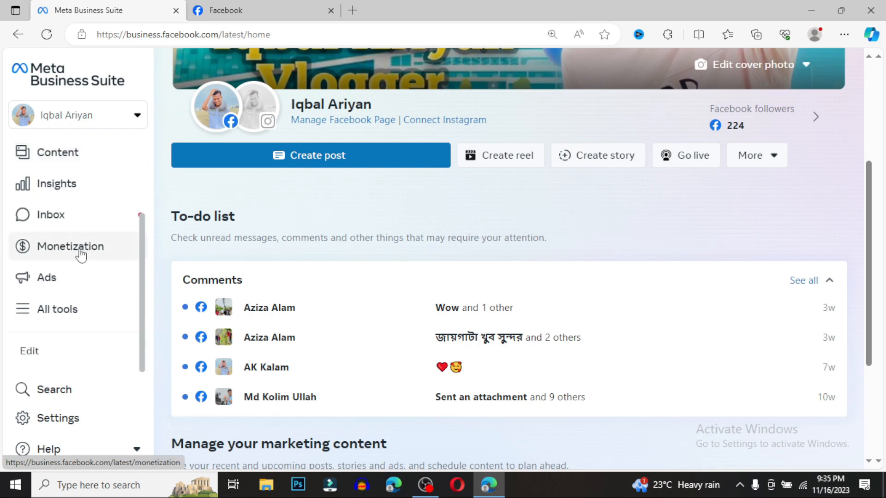
left_click(56, 279)
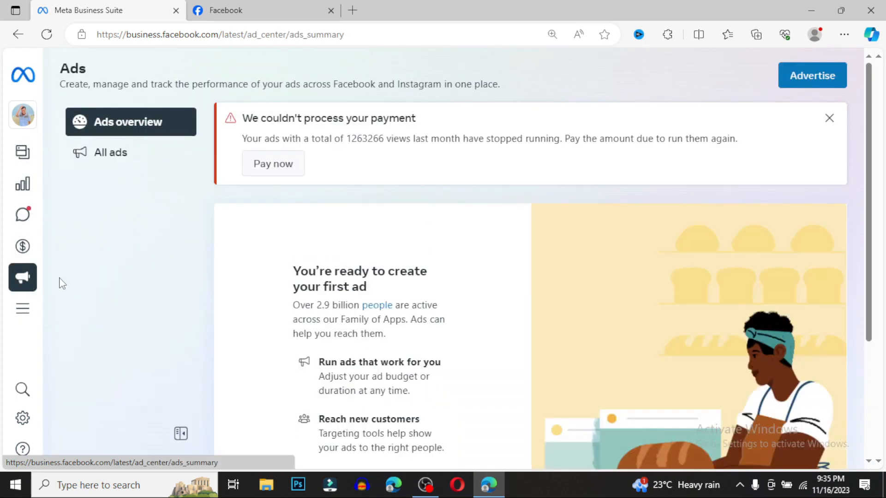
left_click(116, 159)
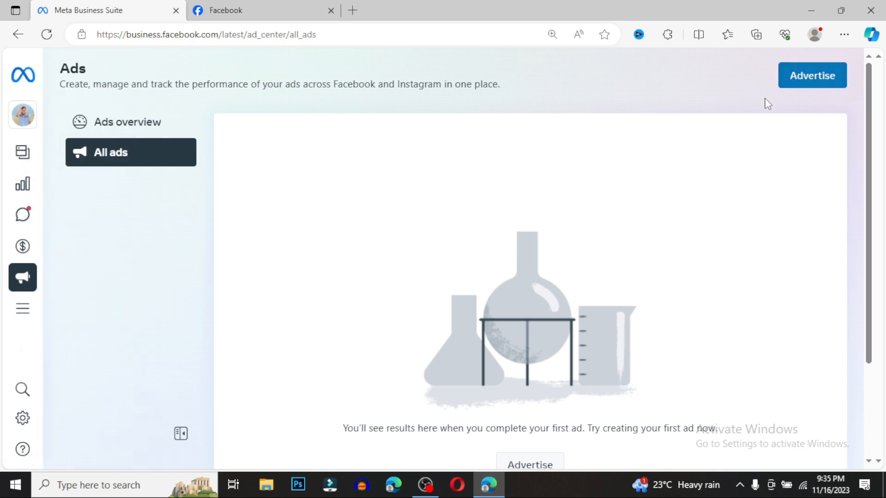
Start a new ad, check the Boost content option, and choose the goal Get more Page likes.
left_click(825, 82)
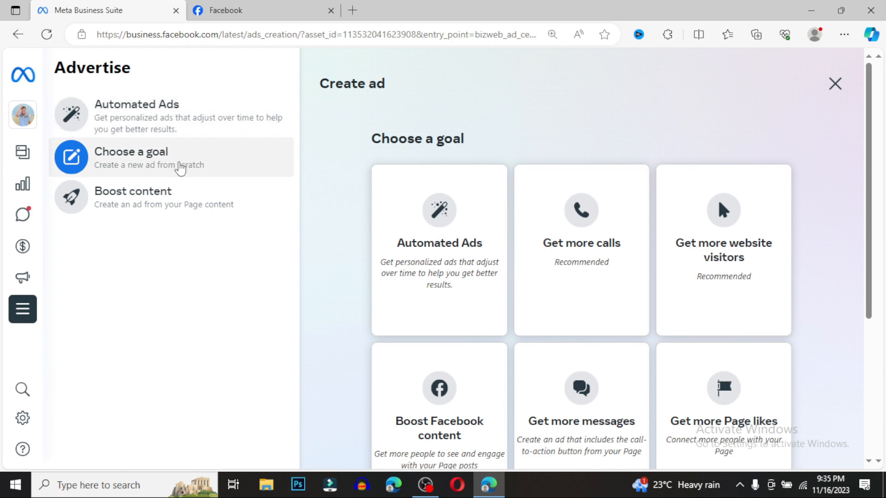
left_click(180, 200)
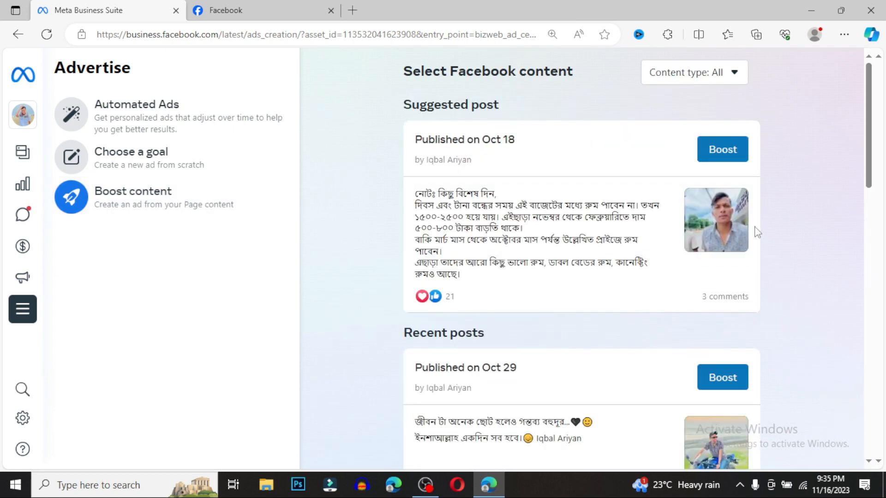
left_click(167, 173)
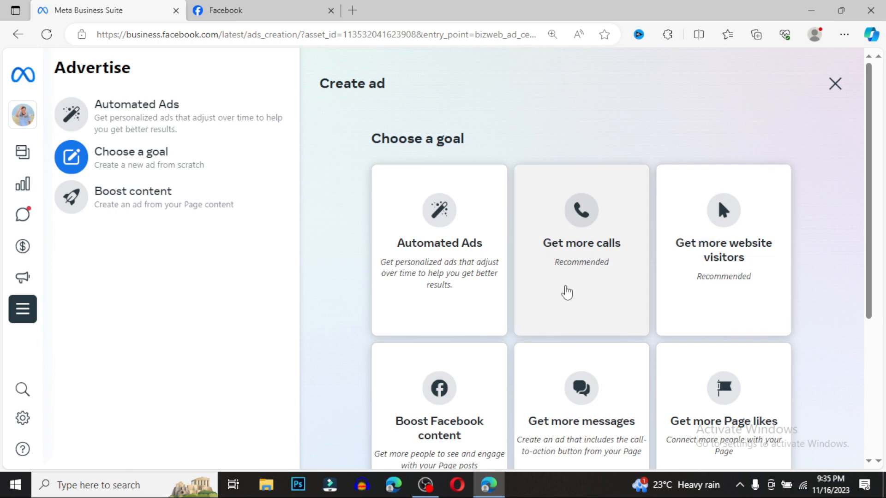
scroll(567, 292, "down", 4)
scroll(354, 152, "up", 3)
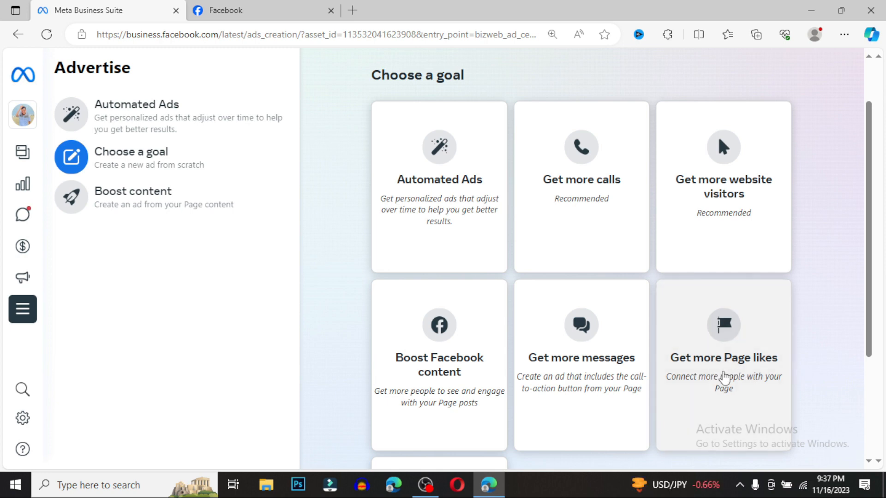
left_click(725, 377)
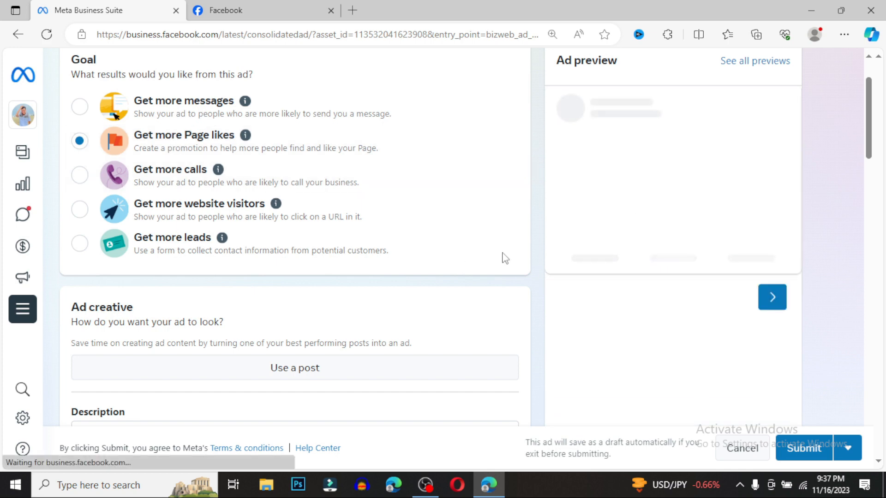
Examine the ad creative settings and go through the ad preview examples up to the fourth one.
scroll(346, 282, "down", 3)
scroll(344, 282, "down", 3)
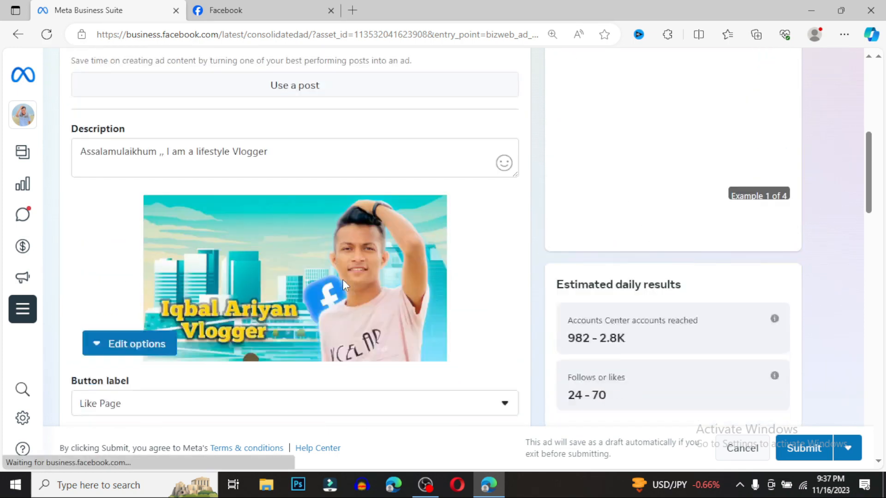
scroll(342, 278, "down", 3)
scroll(276, 269, "up", 1)
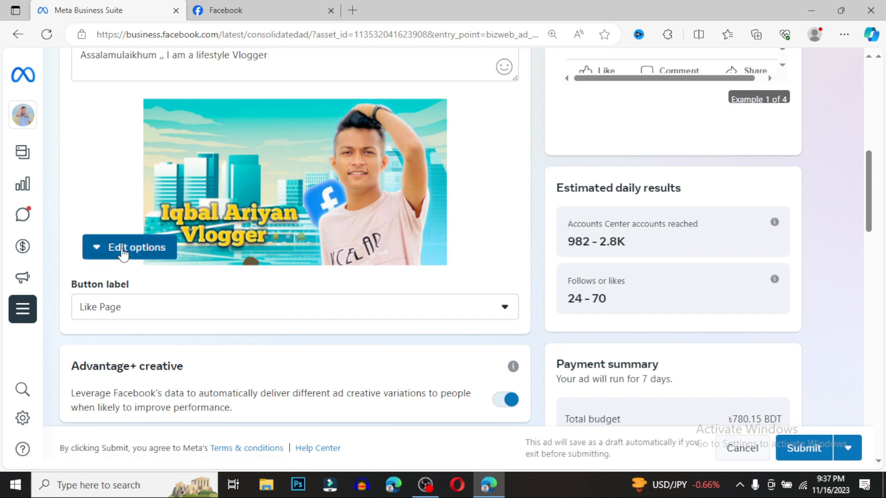
scroll(387, 328, "up", 5)
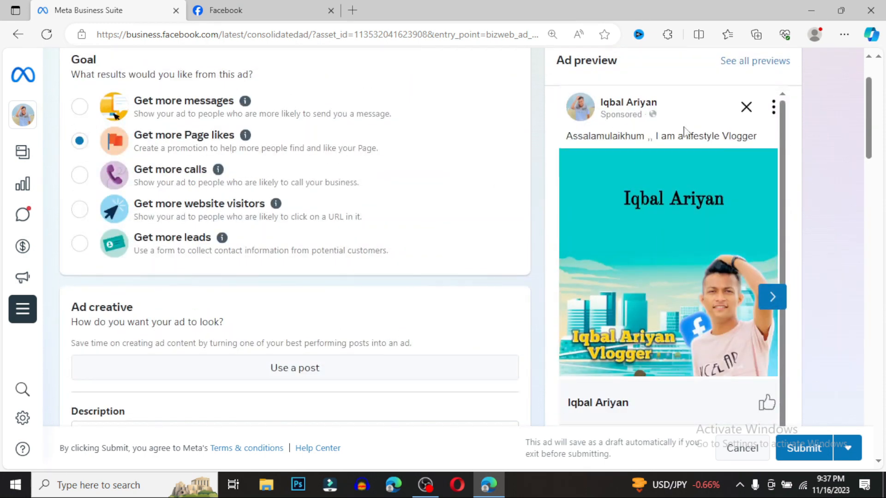
left_click(773, 297)
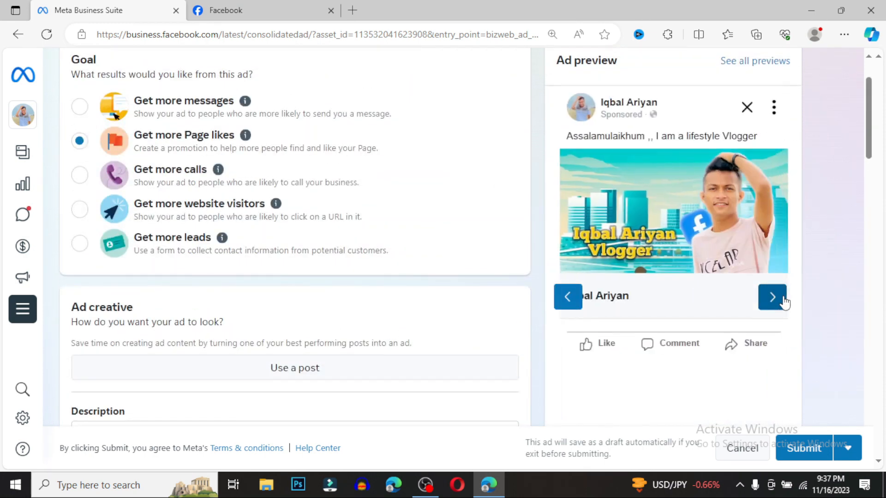
left_click(781, 301)
left_click(781, 299)
Replace the ad description with "Hi welcome to may [page".
scroll(586, 302, "down", 6)
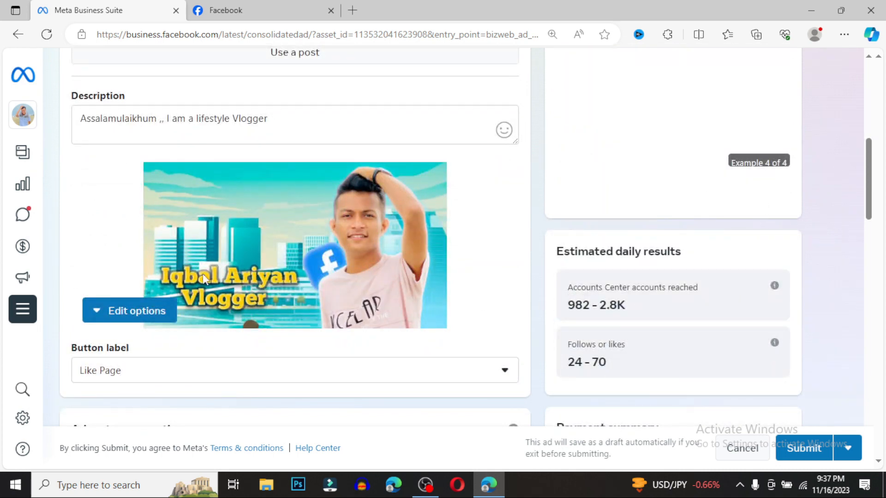
scroll(218, 231, "up", 1)
left_click(272, 185)
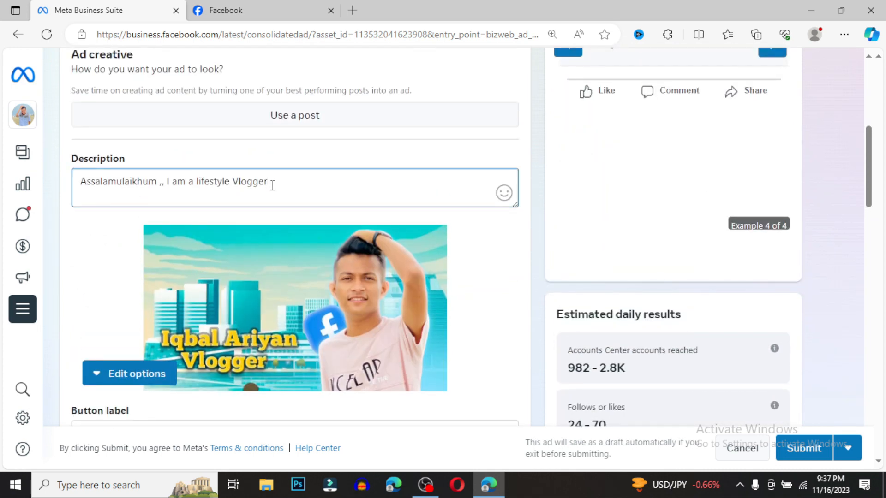
key("ctrl+a")
key("BackSpace")
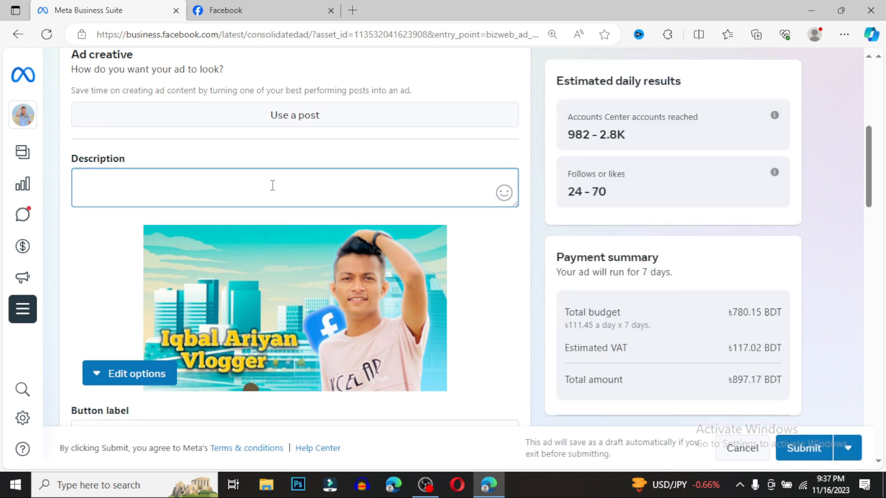
type("Hi we")
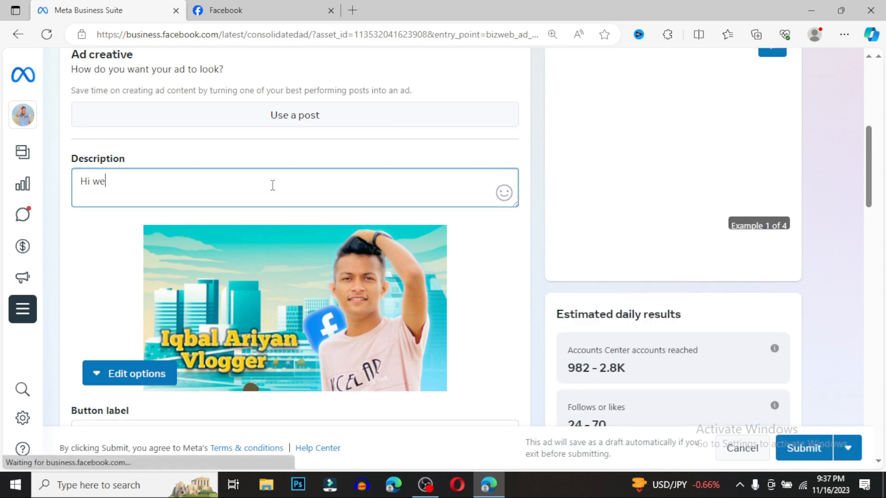
type("lcome to ")
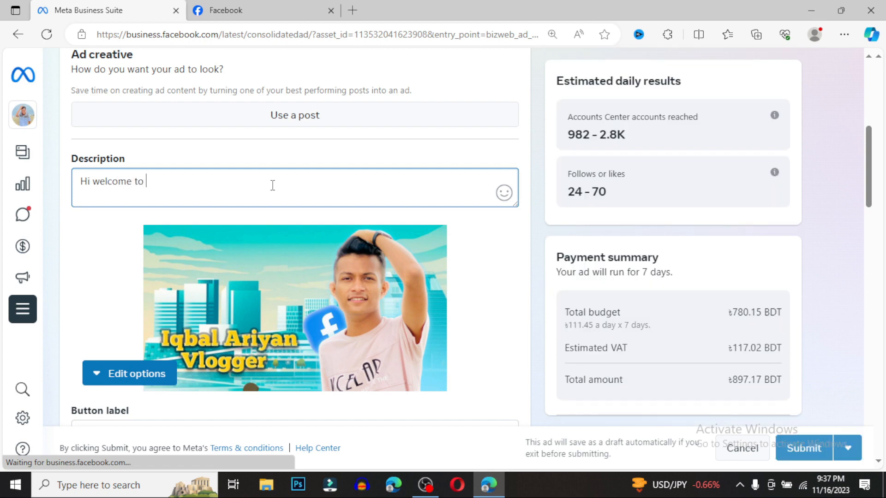
type("may [page")
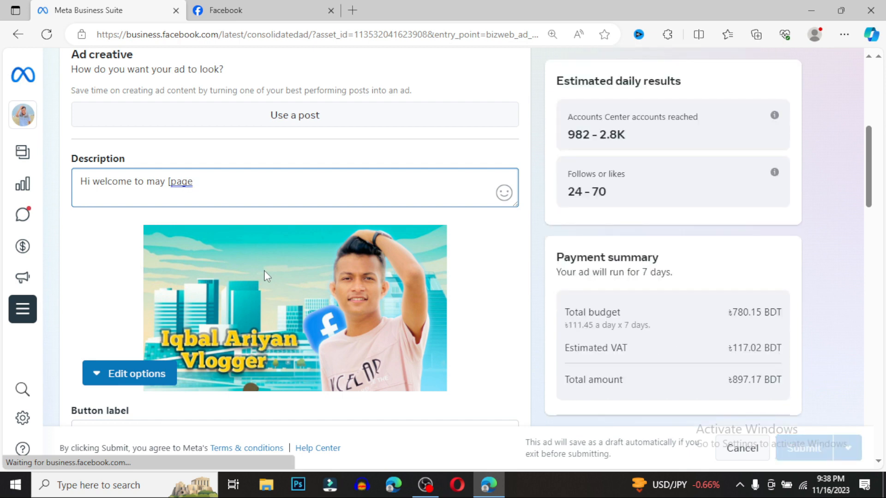
Open the ad image's crop settings.
scroll(264, 271, "down", 3)
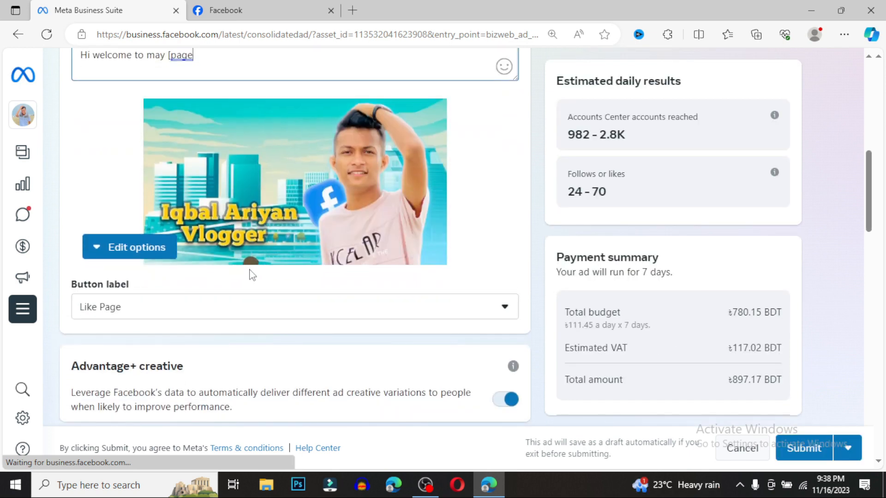
left_click(102, 252)
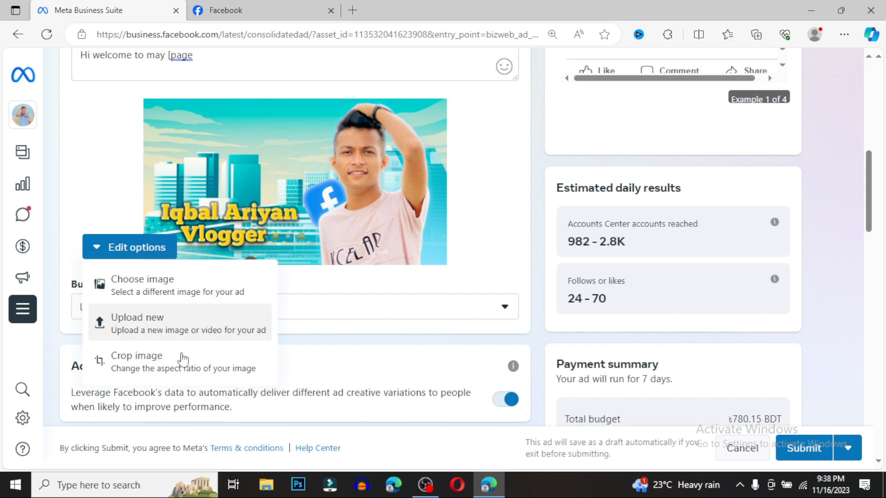
left_click(158, 364)
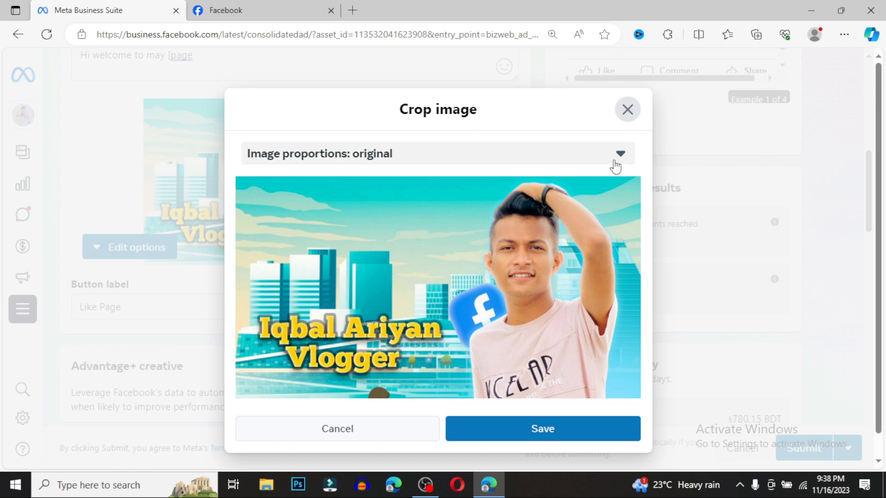
Try a square (1:1) crop of the ad image, zoomed out fully and repositioned towards the man.
left_click(629, 158)
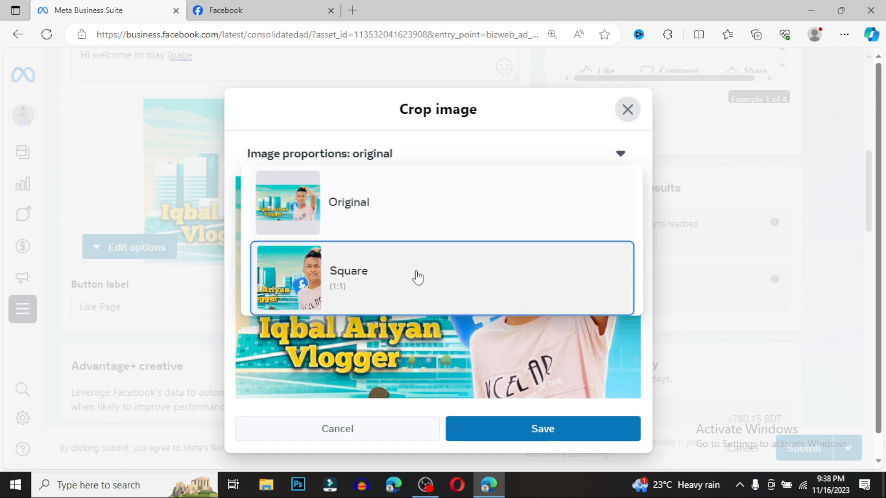
left_click(406, 284)
scroll(406, 286, "down", 3)
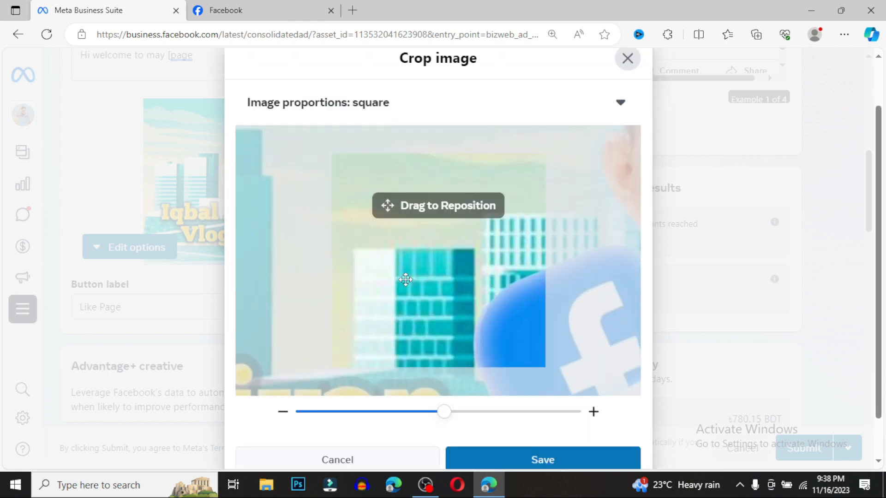
left_click_drag(444, 358, 267, 366)
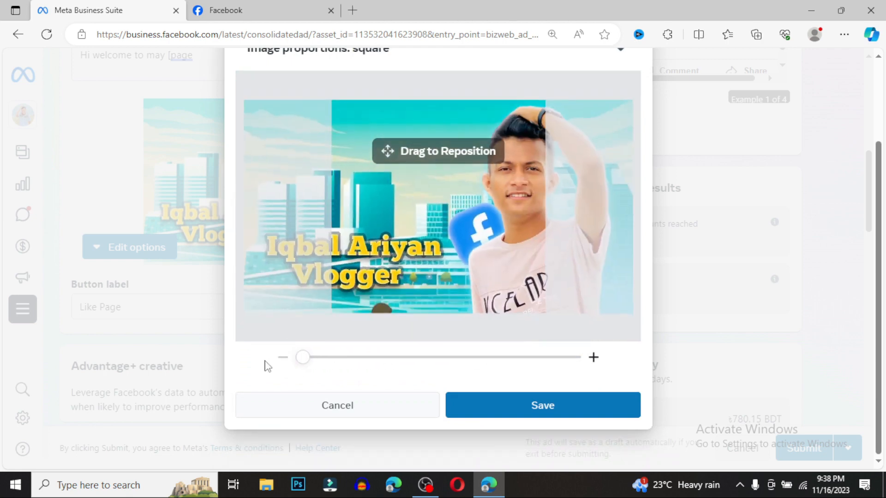
left_click_drag(479, 279, 435, 263)
scroll(445, 263, "up", 3)
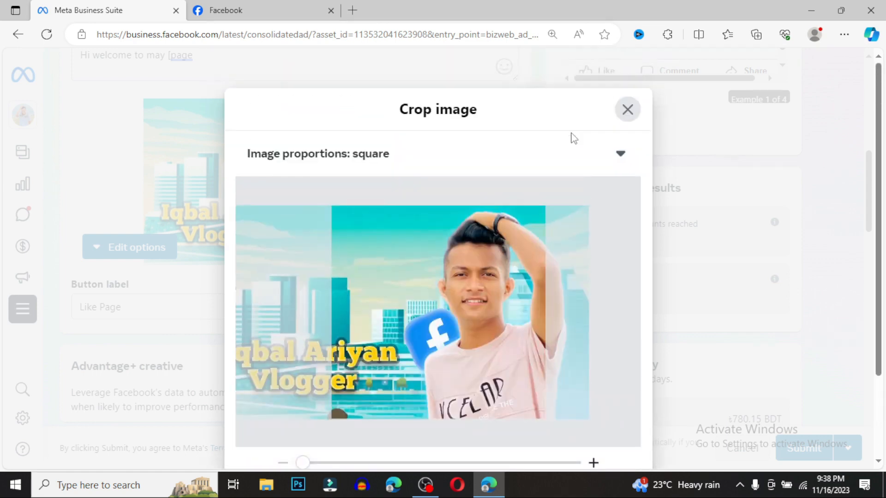
Set the image proportions to Original and save the crop.
left_click(608, 154)
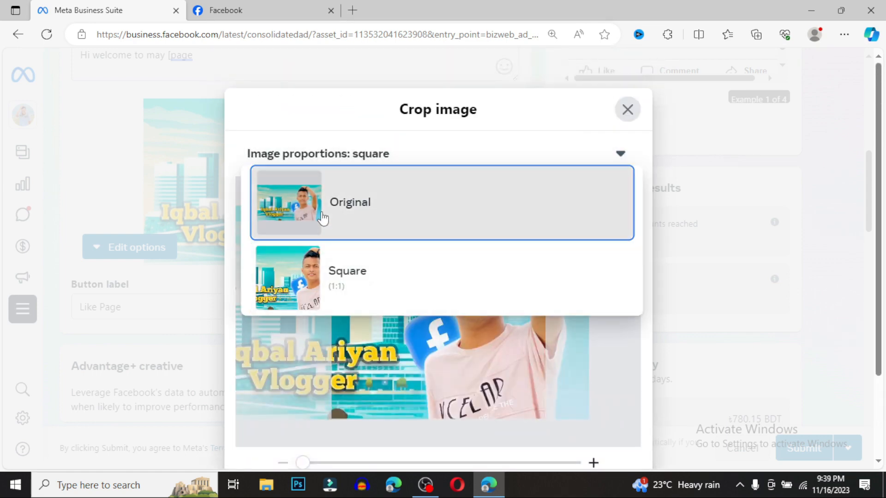
left_click(323, 218)
scroll(545, 199, "down", 1)
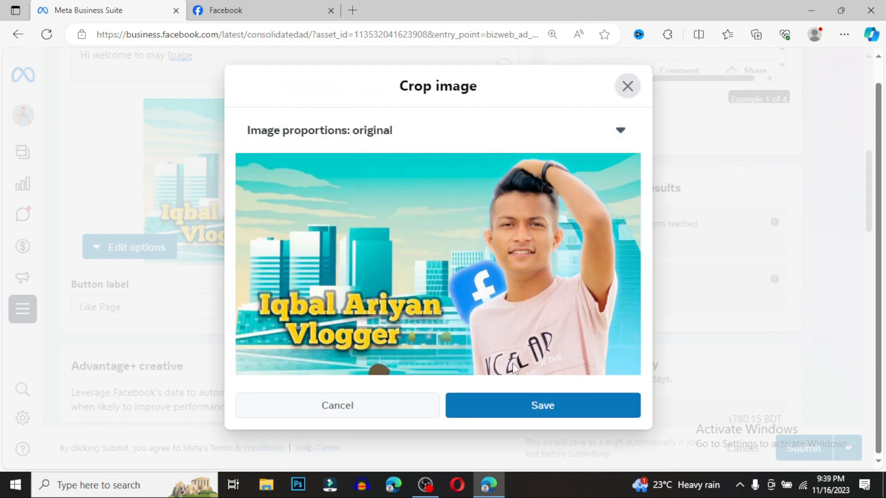
left_click(489, 414)
Enable Special Ad Category to look through its ad categories, and switch it off again without selecting one.
scroll(249, 269, "down", 1)
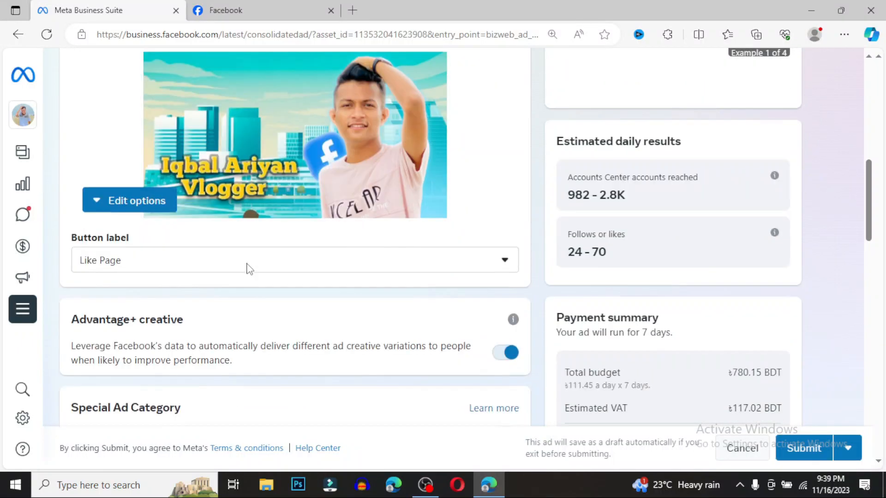
scroll(249, 269, "down", 4)
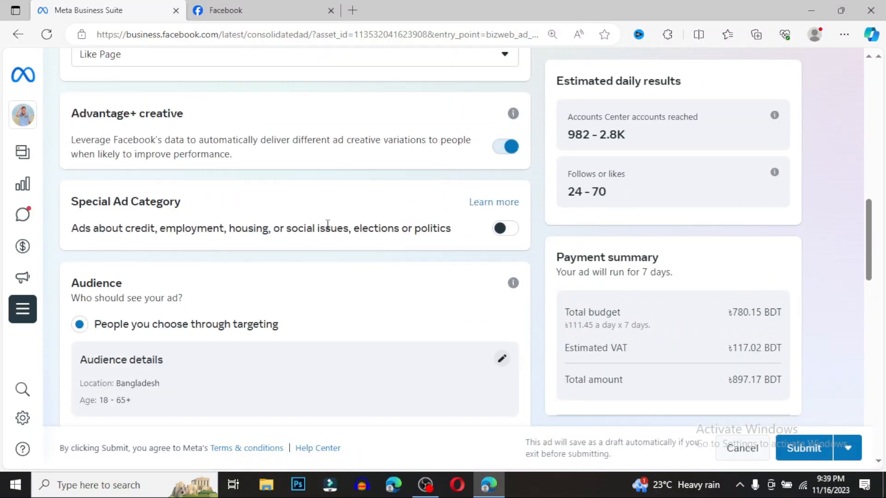
left_click(509, 229)
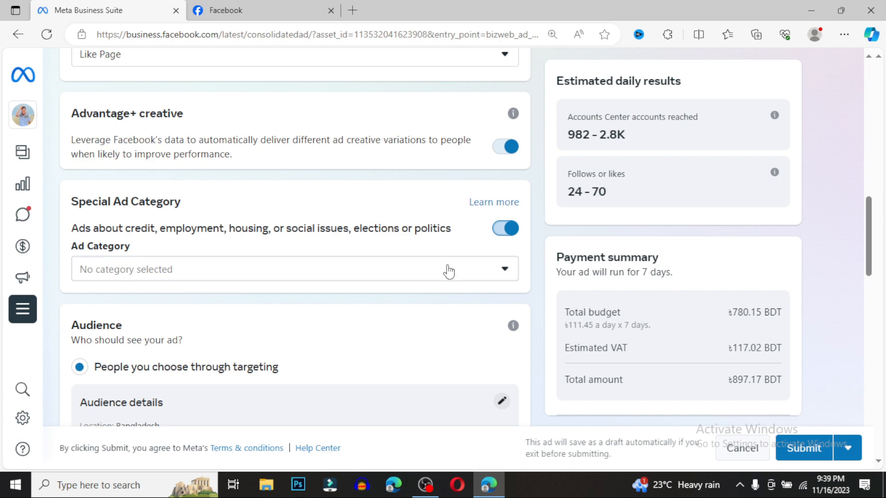
left_click(449, 271)
scroll(448, 271, "down", 1)
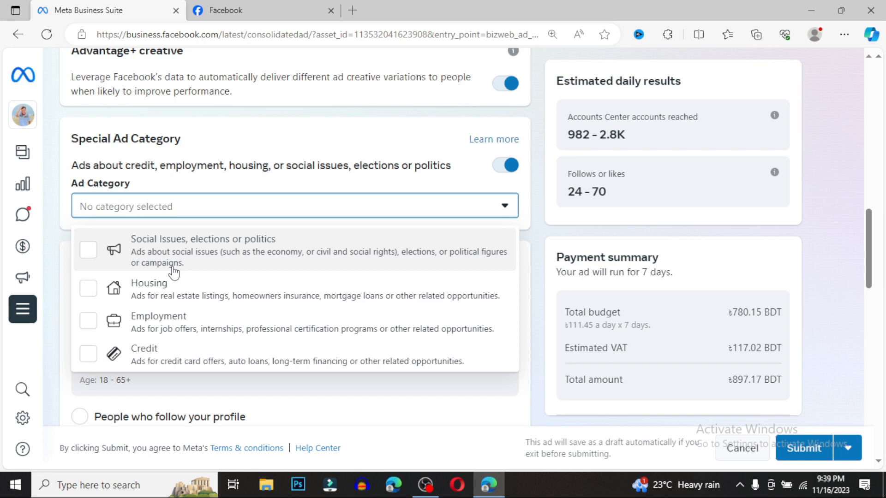
left_click(506, 171)
left_click(505, 171)
scroll(356, 234, "down", 1)
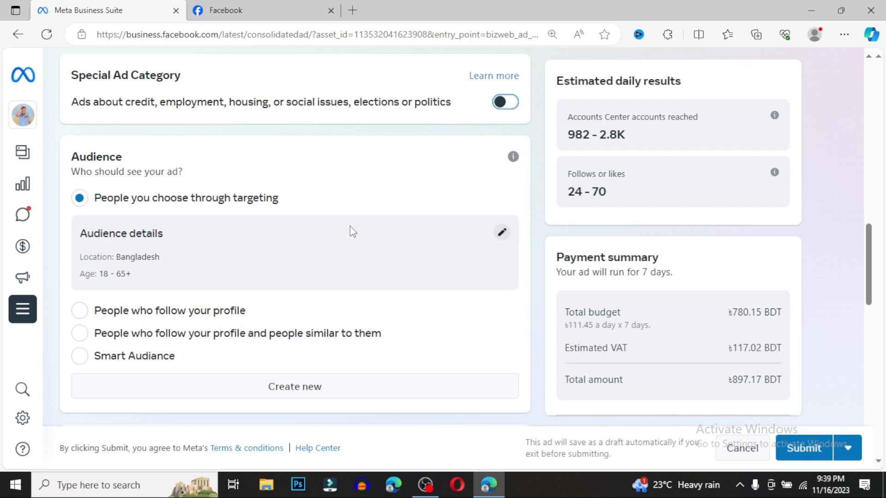
Open the targeted audience's details for editing and set the gender to Men.
left_click(503, 233)
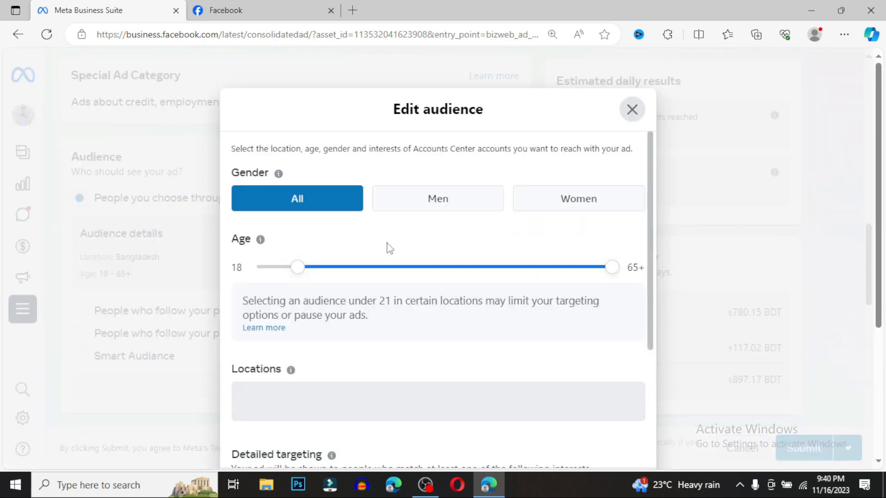
scroll(387, 245, "down", 2)
scroll(374, 247, "up", 2)
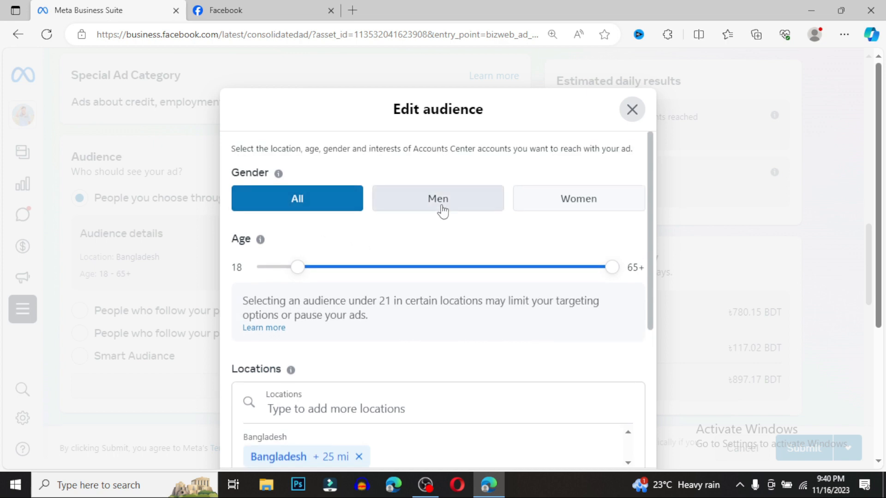
left_click(441, 209)
Change the audience location to Dhaka Division, Bangladesh, and check its area on the map.
scroll(406, 312, "down", 2)
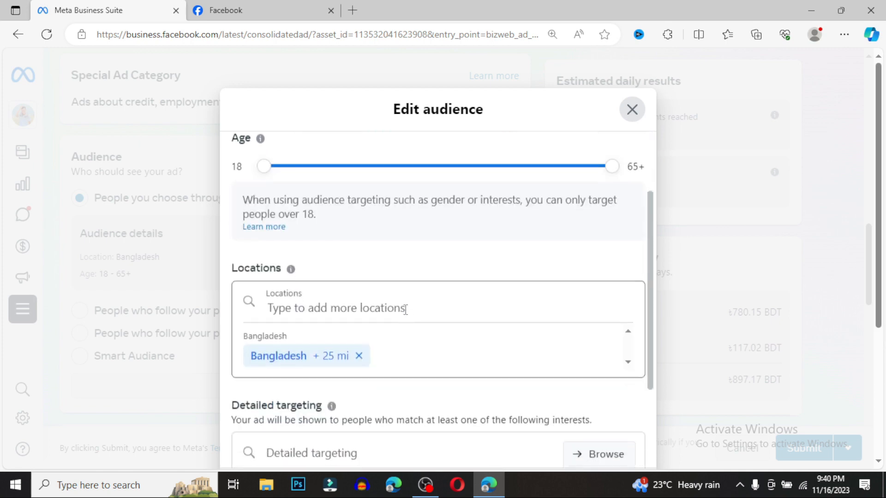
scroll(405, 309, "down", 2)
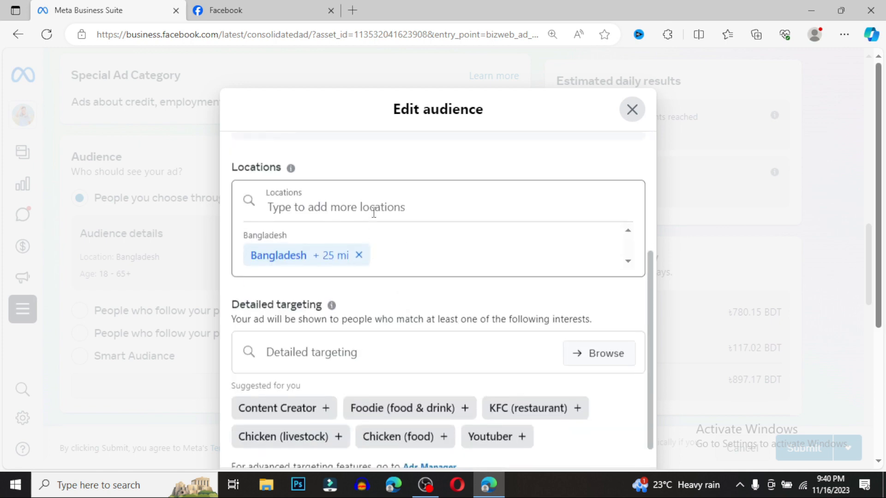
left_click(374, 212)
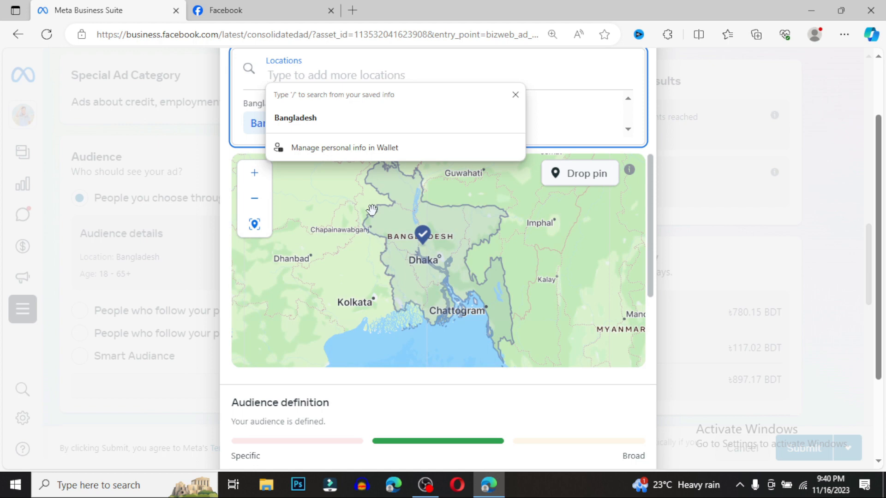
type("dhak")
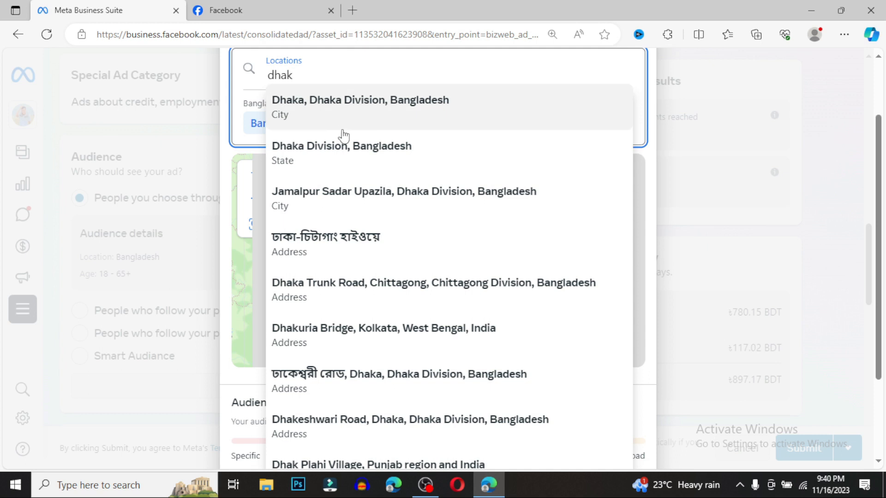
left_click(322, 160)
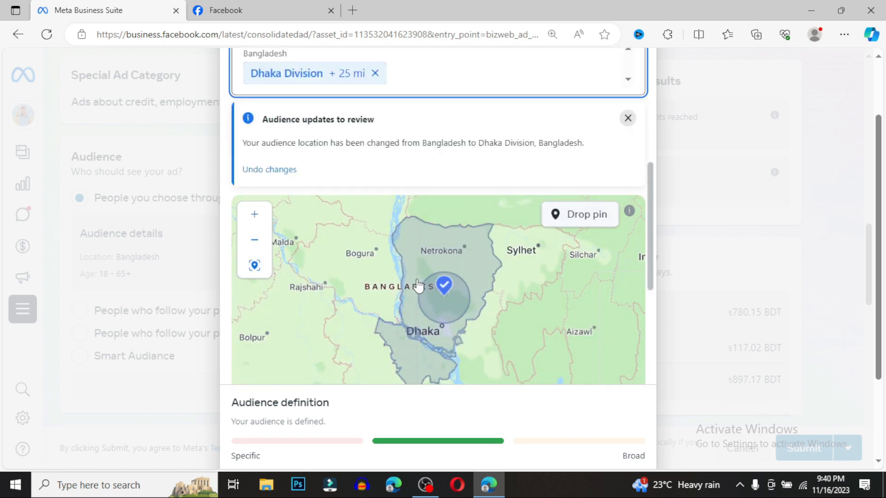
scroll(420, 288, "down", 3)
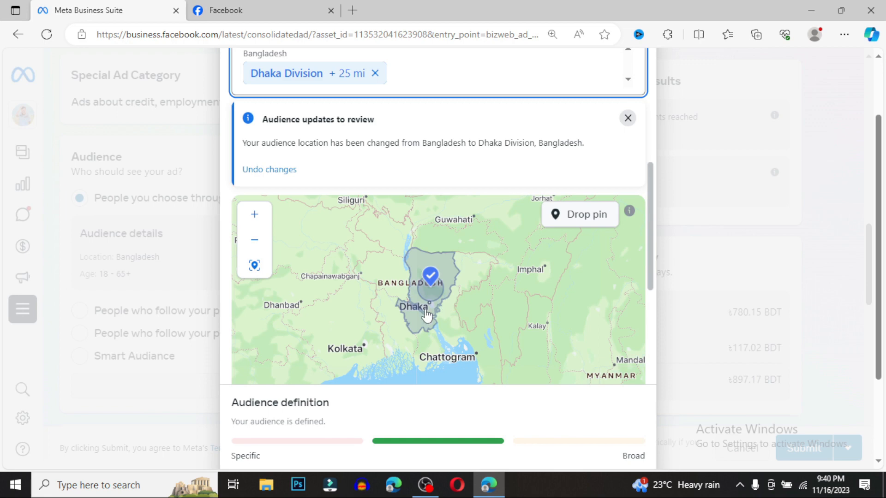
scroll(429, 307, "down", 2)
scroll(427, 315, "up", 2)
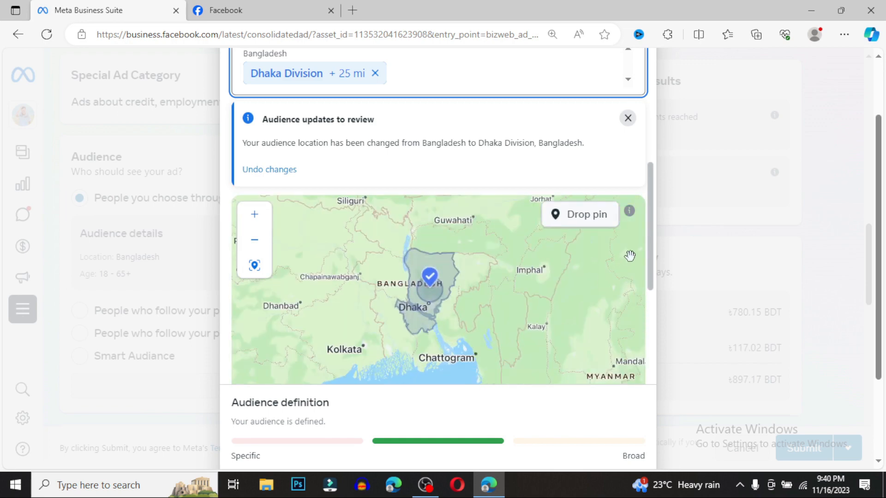
mouse_move(653, 257)
left_mouse_down()
mouse_move(659, 300)
mouse_move(663, 249)
left_mouse_up()
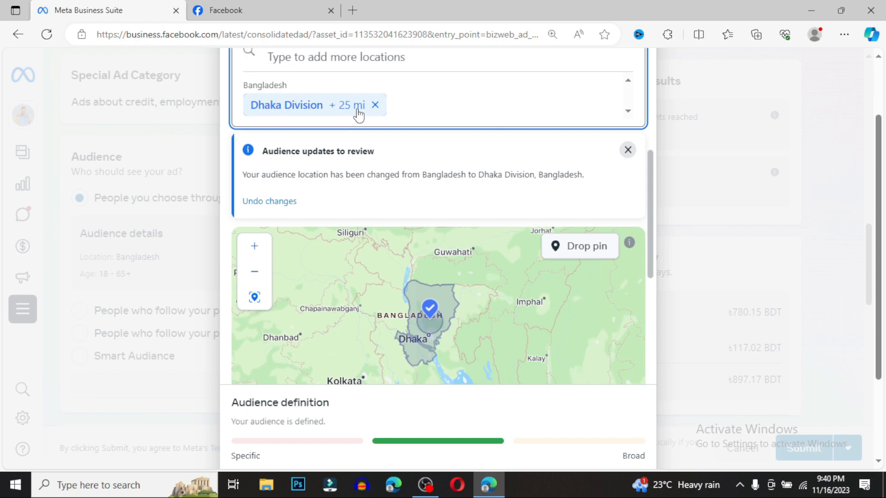
left_click(628, 111)
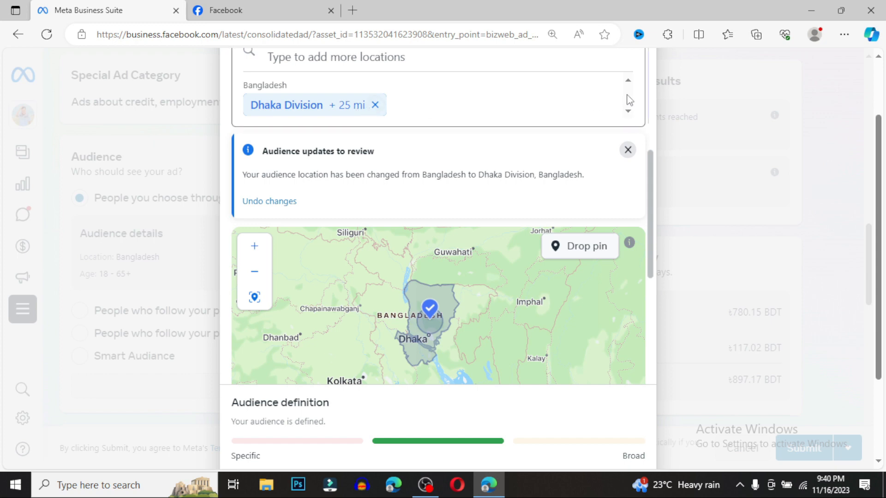
Add Rajshahi Division, Bangladesh, to the audience locations.
scroll(533, 108, "up", 2)
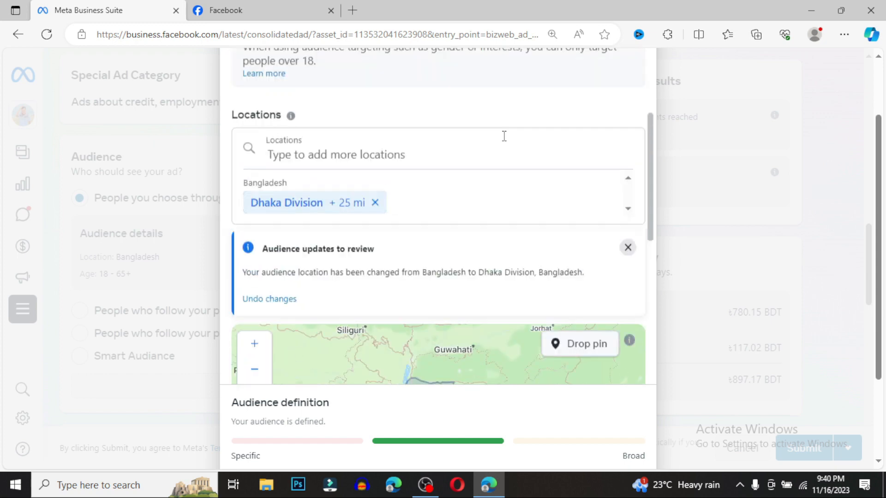
left_click(337, 207)
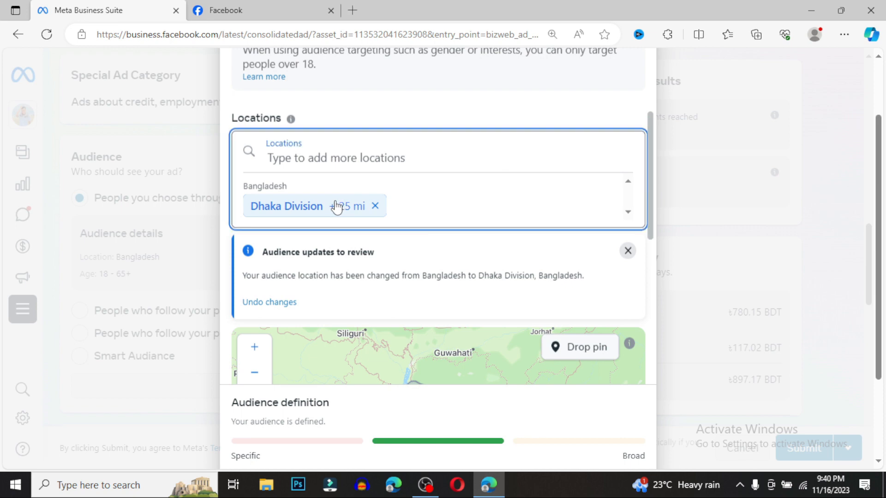
left_click(325, 159)
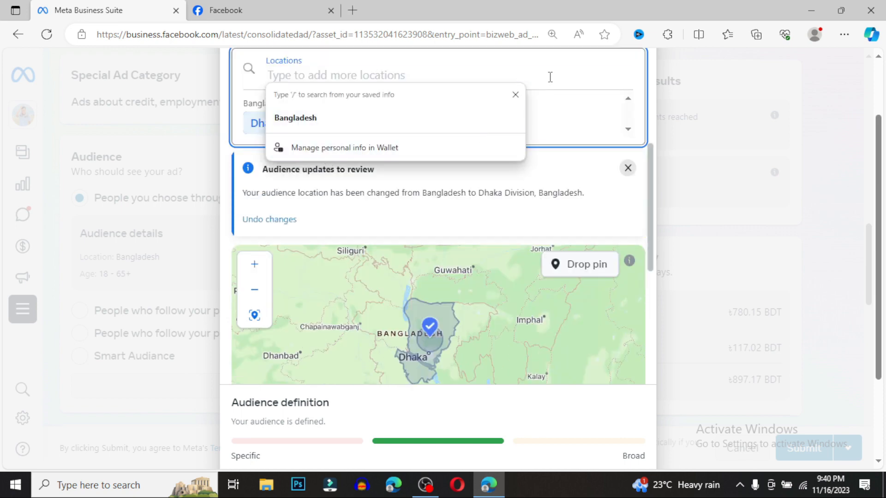
left_click(364, 68)
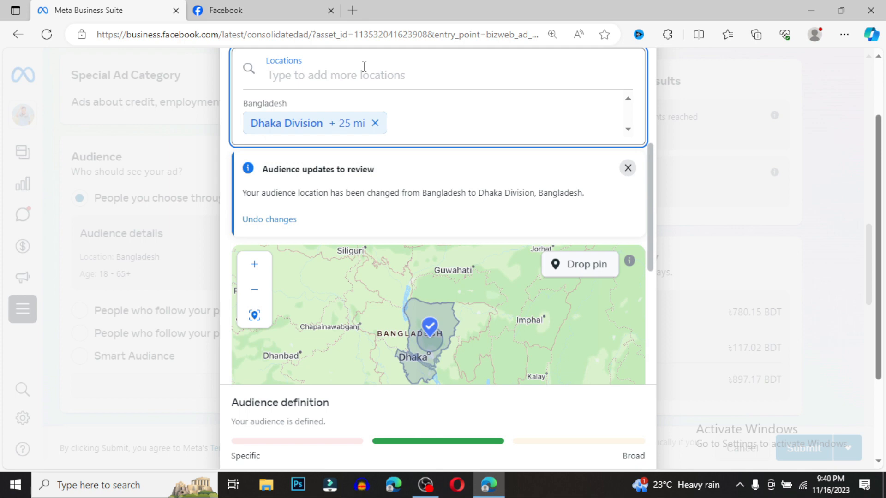
type("rajsha")
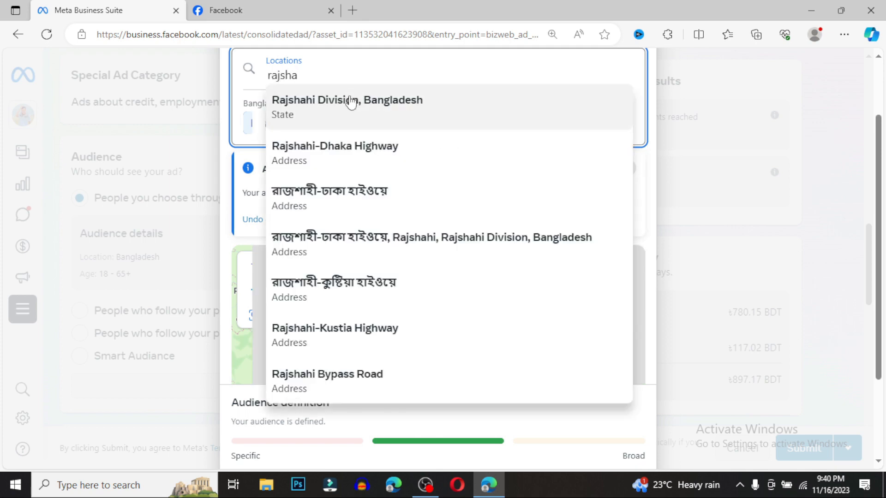
left_click(352, 102)
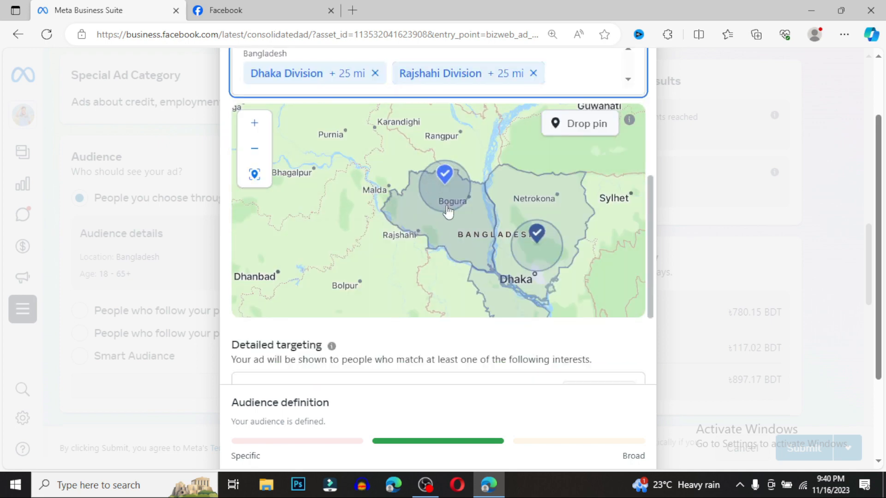
Add the city of Chittagong, Chittagong Division, Bangladesh, to the audience locations.
scroll(447, 211, "down", 2)
scroll(447, 211, "down", 2)
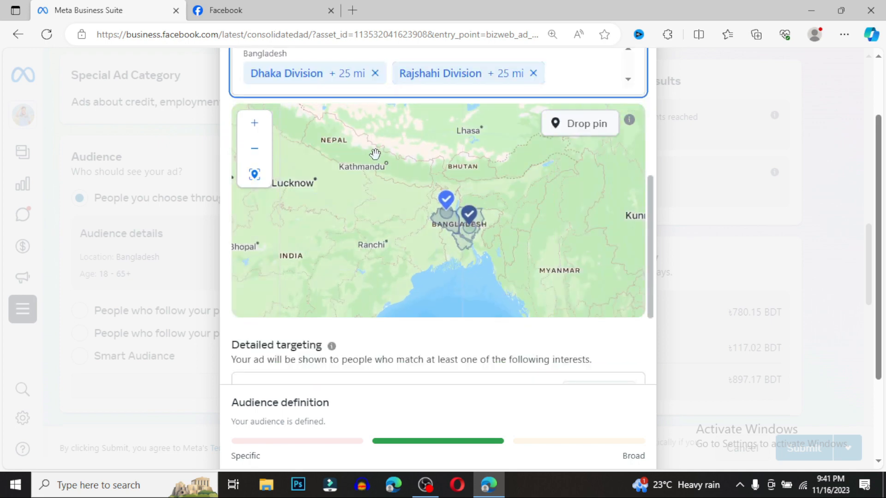
scroll(374, 145, "up", 2)
scroll(548, 173, "up", 3)
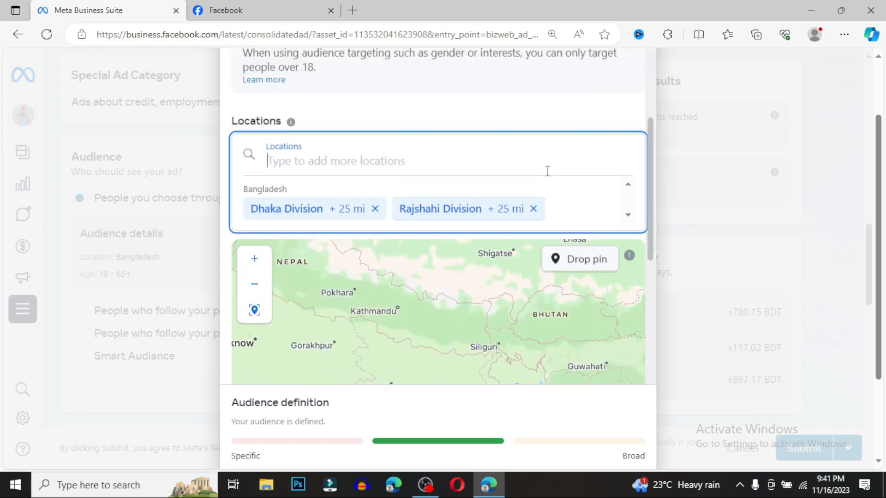
left_click(348, 156)
type("ch")
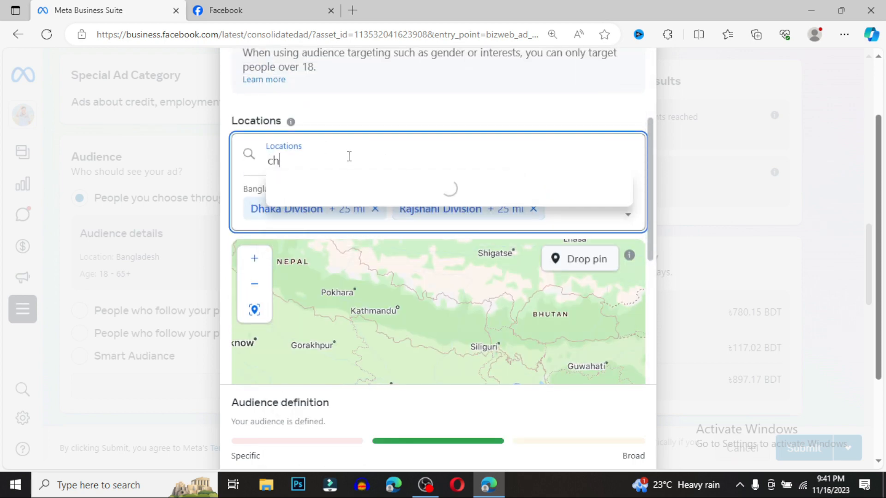
type("itt")
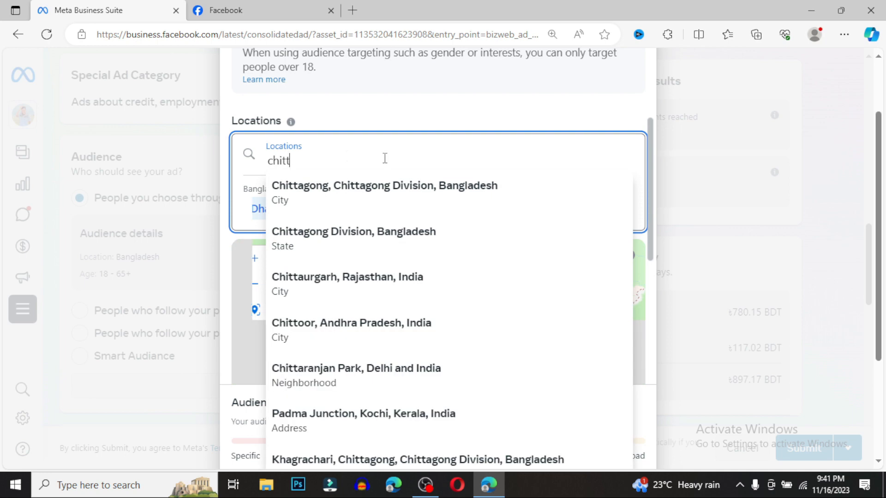
left_click(362, 196)
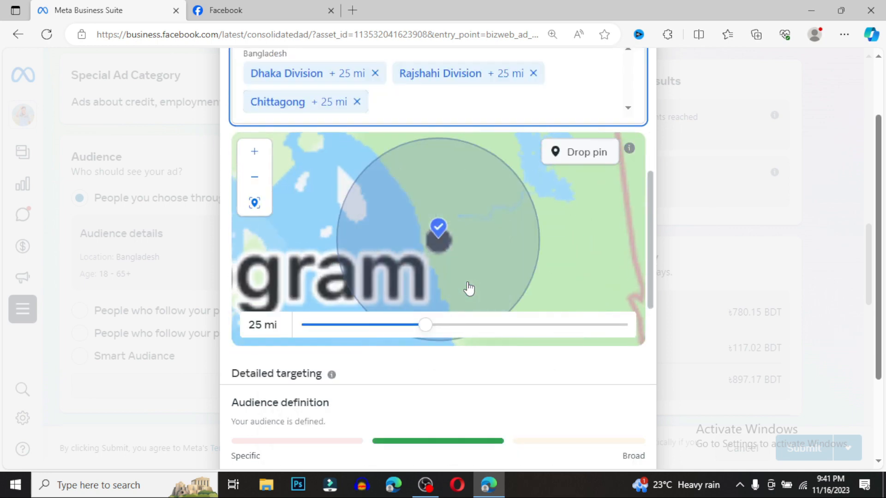
Widen the targeting radius around Chittagong to 48 mi and check the covered area on the map.
left_click_drag(650, 215, 651, 237)
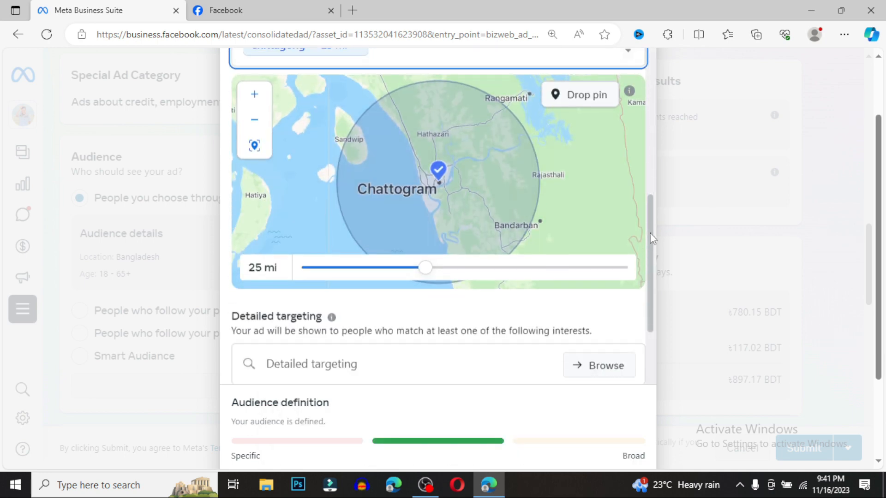
left_click_drag(425, 271, 292, 269)
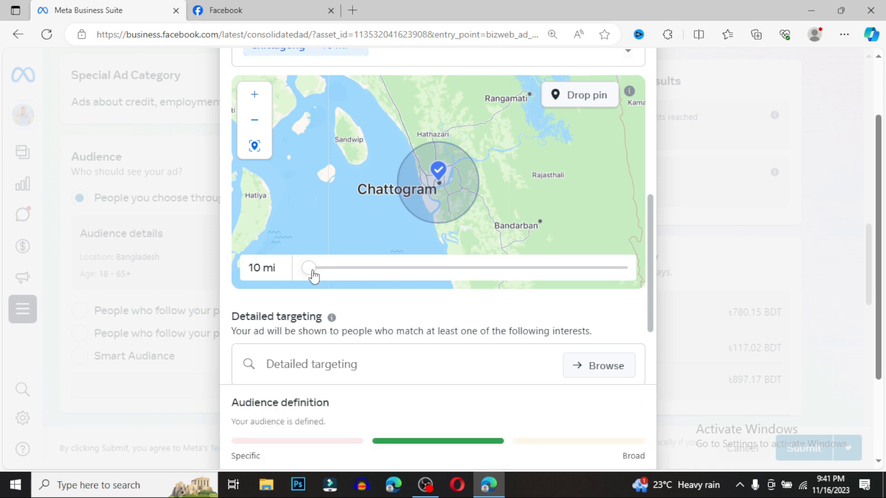
left_click_drag(310, 276, 611, 285)
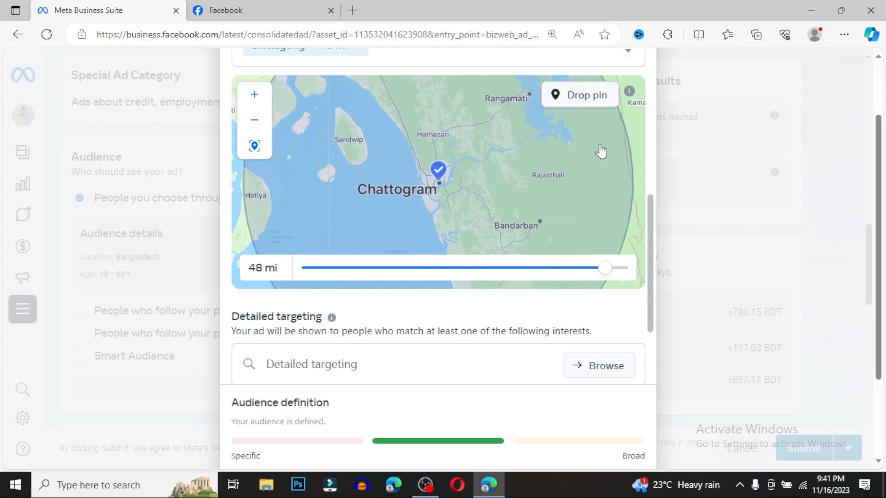
left_click(254, 122)
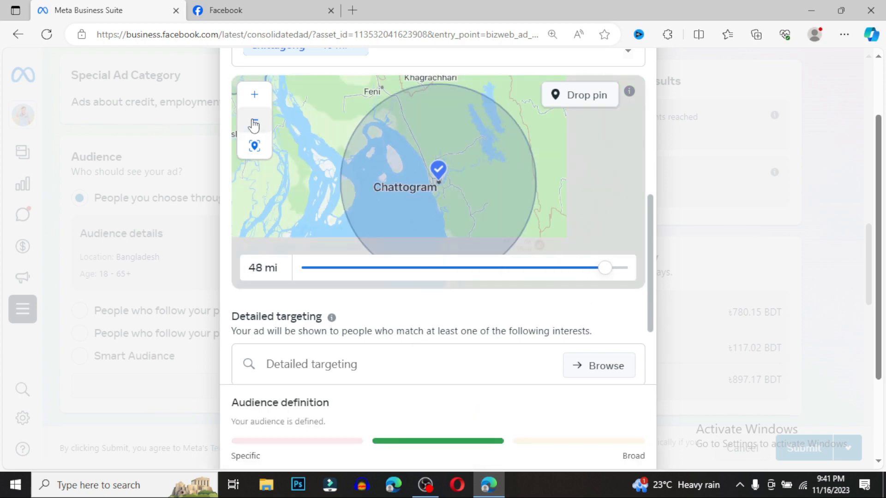
left_click(254, 121)
left_click(254, 123)
left_click(255, 124)
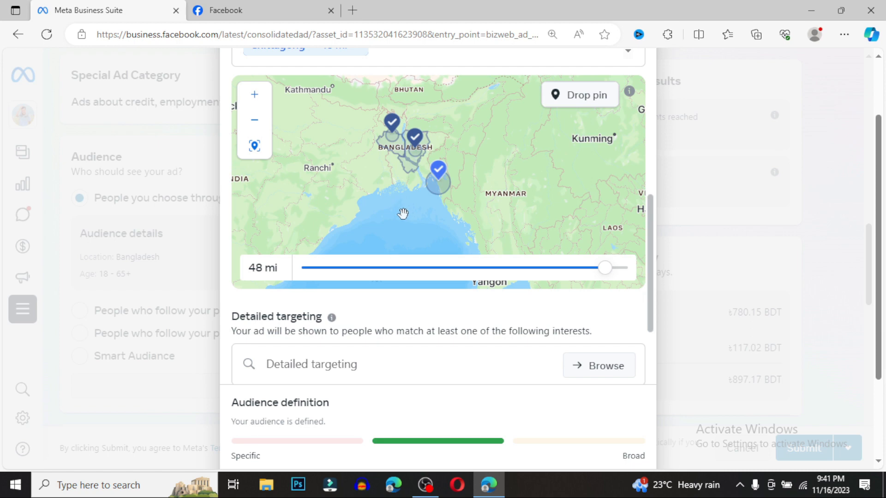
scroll(403, 213, "down", 3)
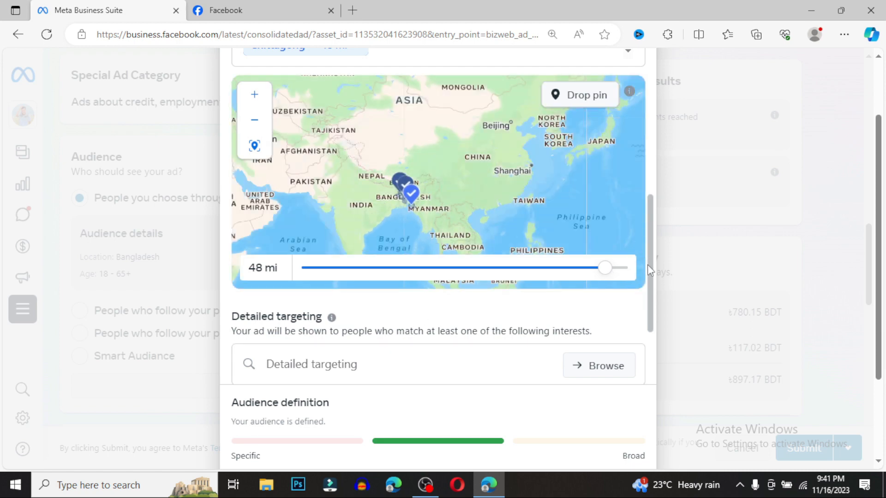
Add the suggested Content Creator, Chicken (food) and All creators entries to the audience's detailed targeting.
scroll(653, 278, "down", 3)
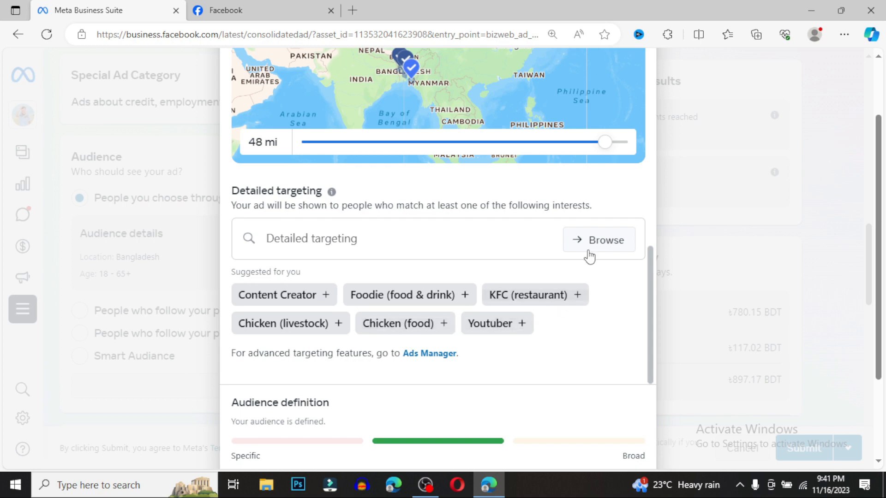
left_click(327, 294)
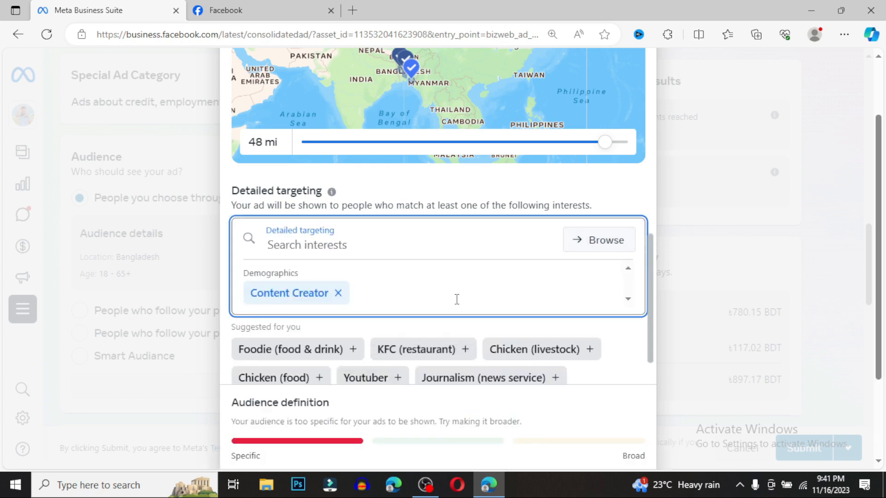
scroll(425, 300, "down", 1)
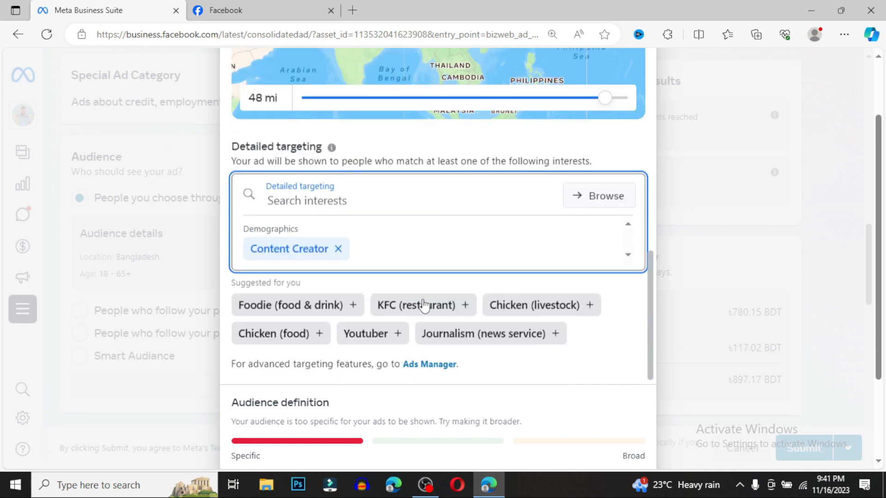
left_click(323, 327)
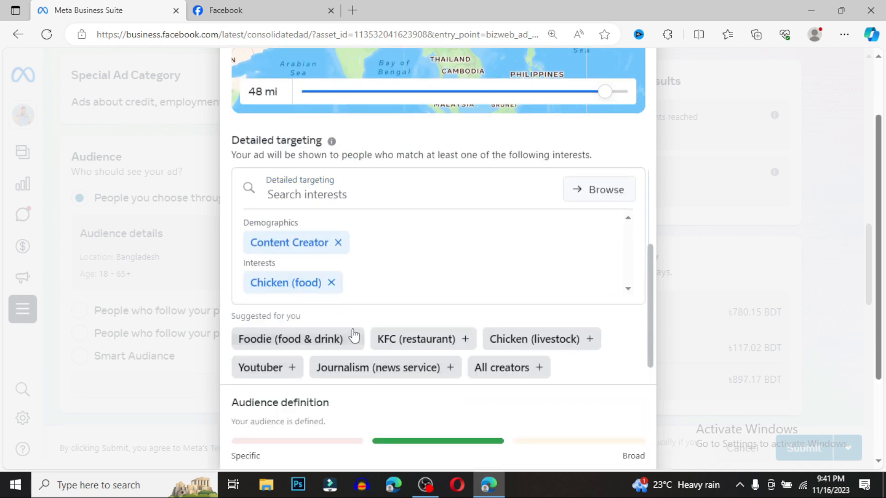
scroll(416, 356, "down", 1)
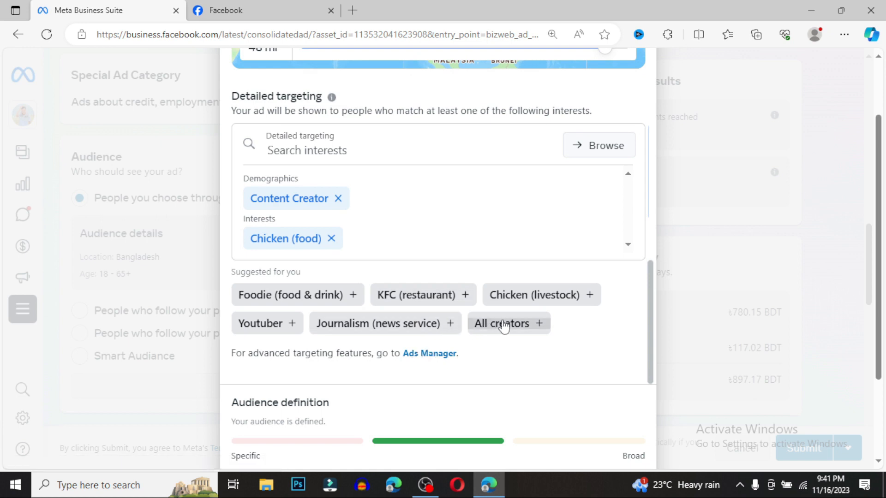
left_click(504, 323)
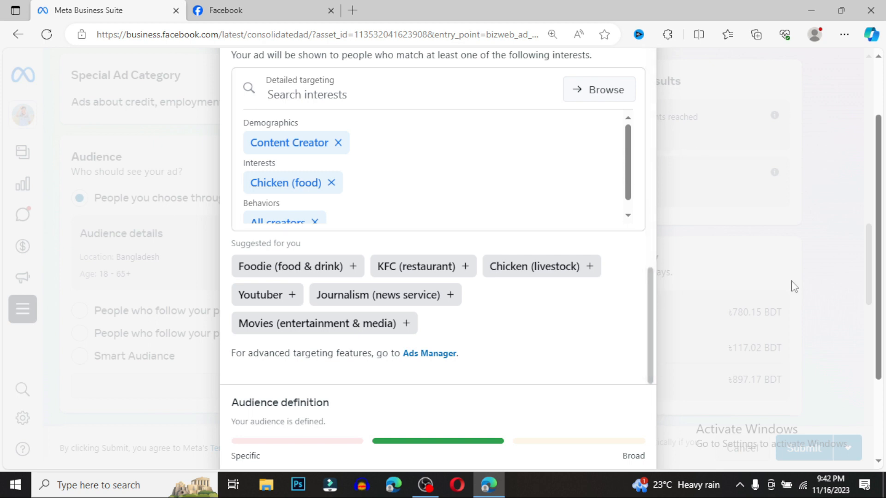
Check the audience definition and save the edited audience.
scroll(879, 242, "down", 1)
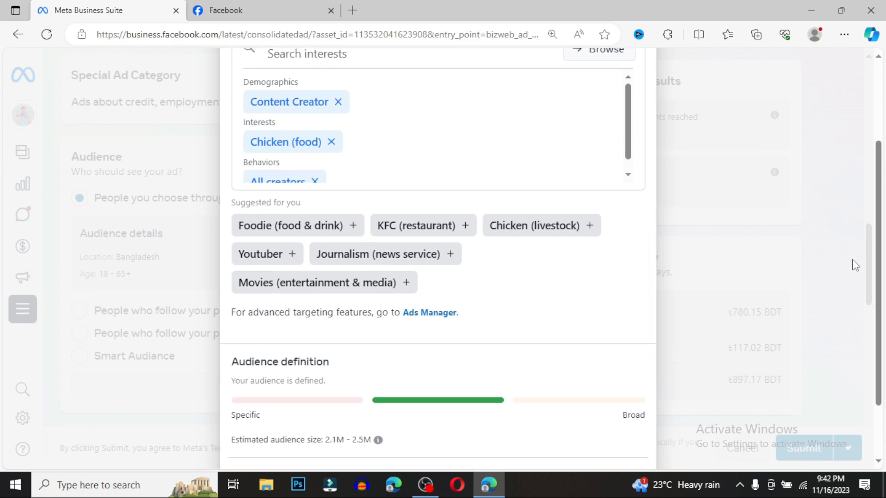
scroll(879, 272, "down", 1)
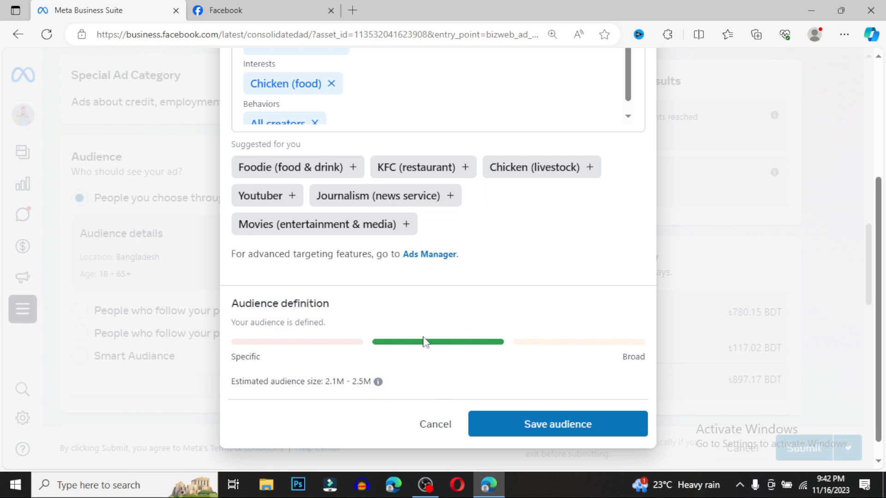
left_click(509, 422)
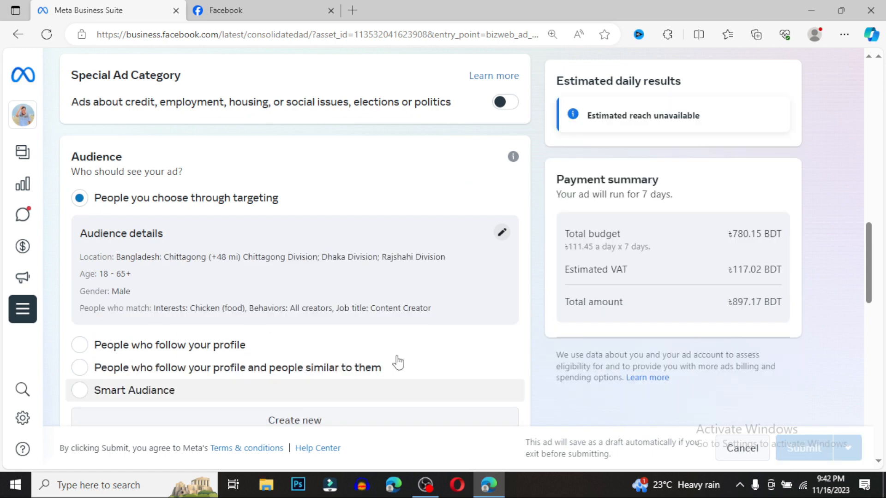
Set the ad's start date to Nov 17, 2023, and look over its start time.
scroll(377, 293, "down", 3)
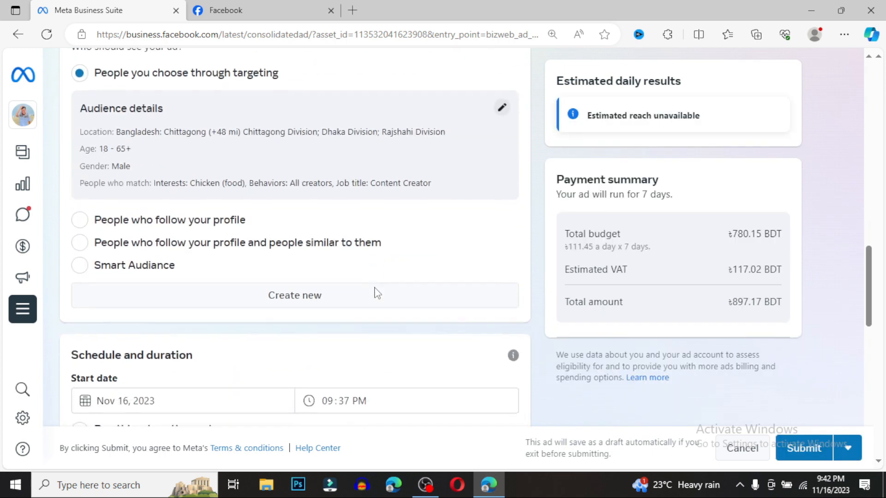
scroll(377, 293, "down", 4)
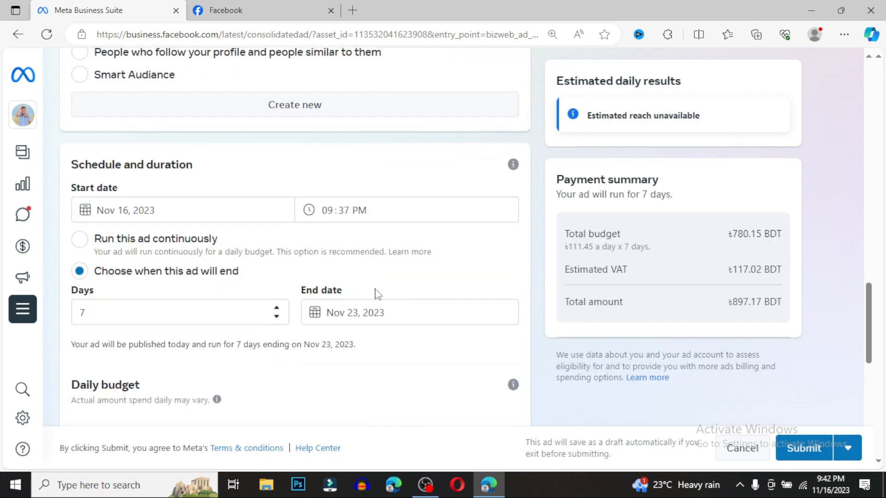
left_click(111, 211)
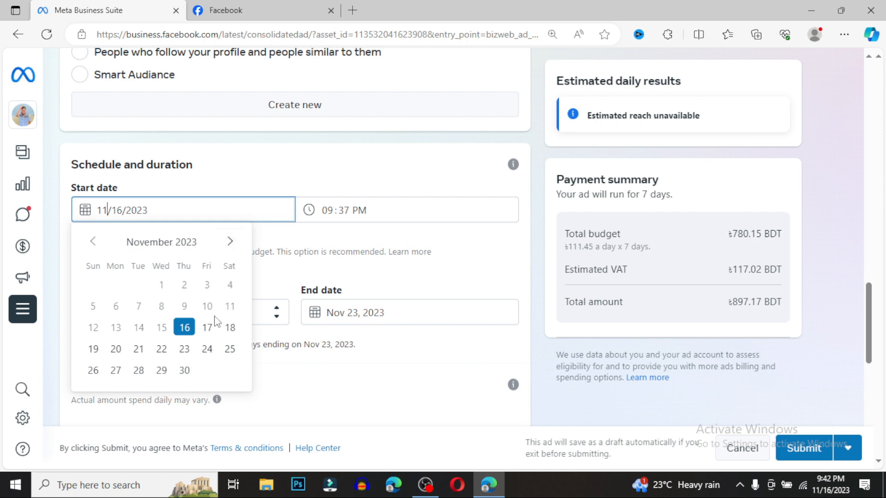
left_click(208, 328)
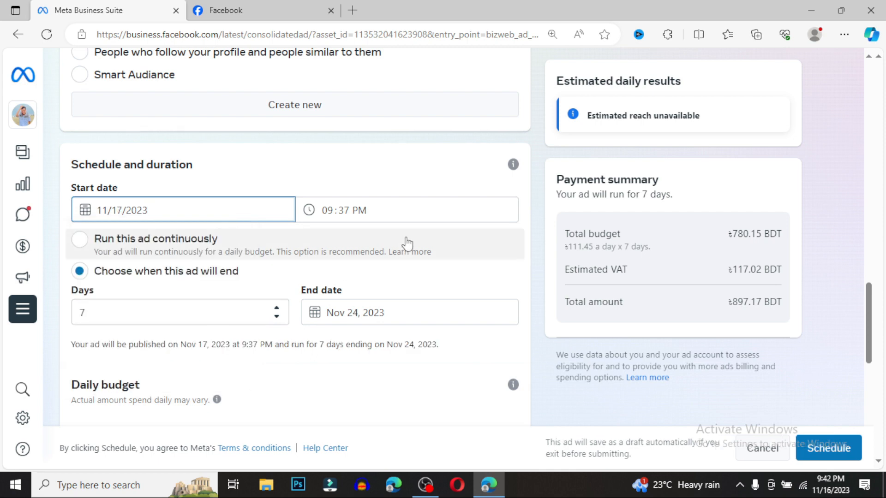
left_click(328, 212)
left_click(359, 211)
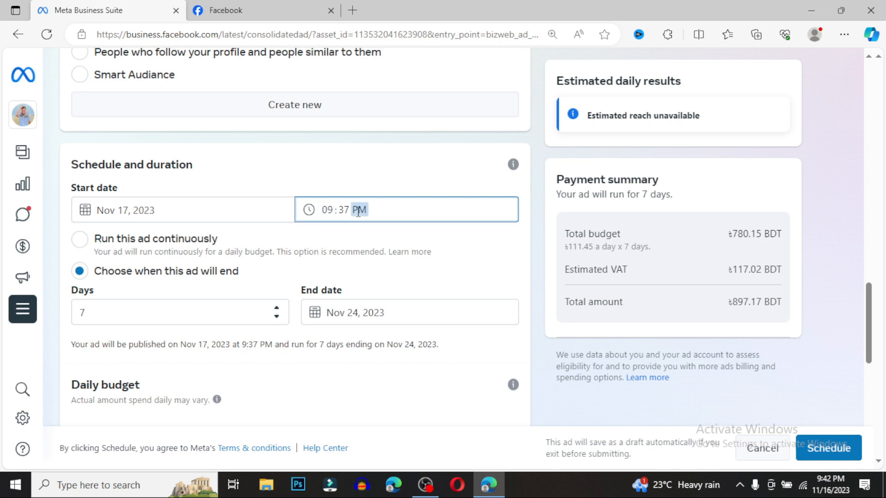
left_click(346, 210)
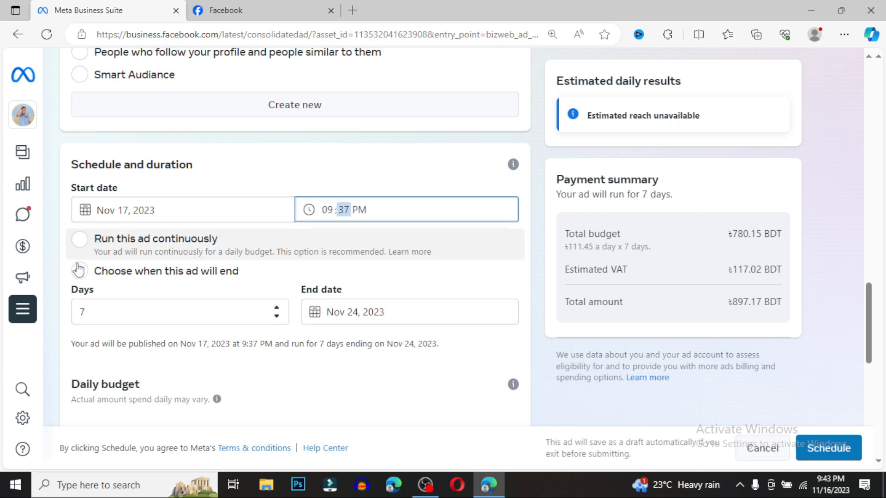
Set the ad's duration to 5 days.
scroll(109, 276, "down", 3)
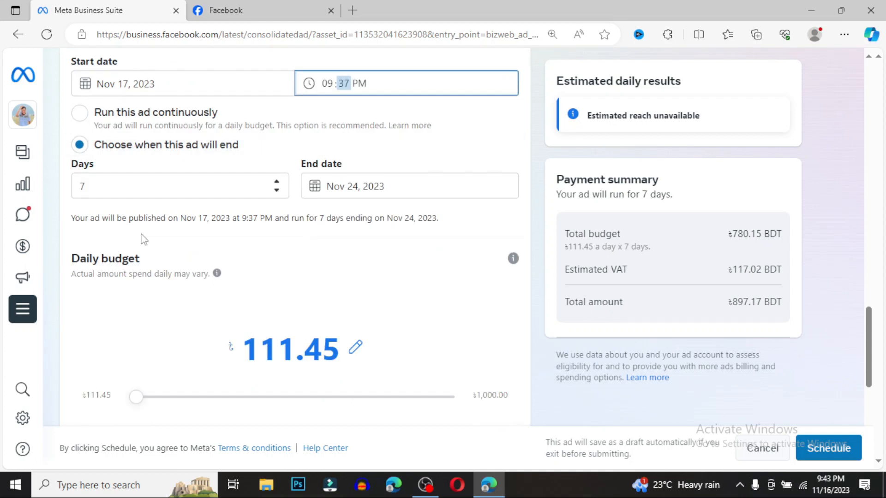
left_click(277, 190)
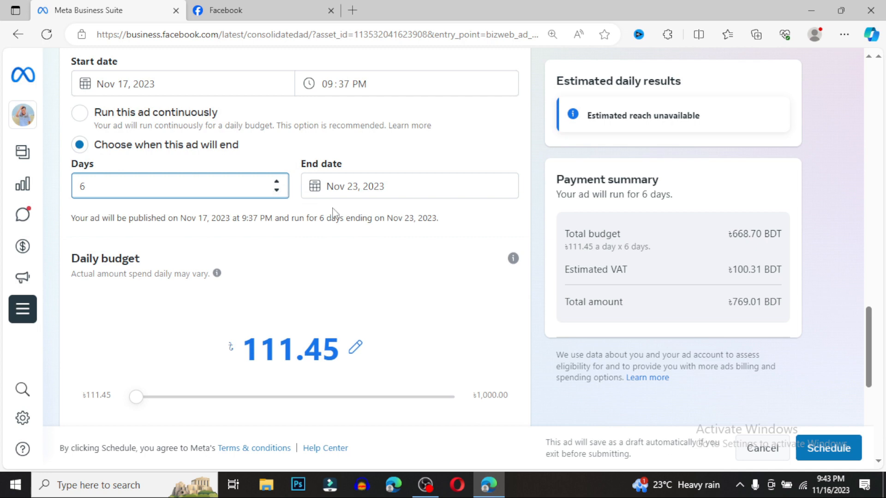
scroll(335, 213, "up", 1)
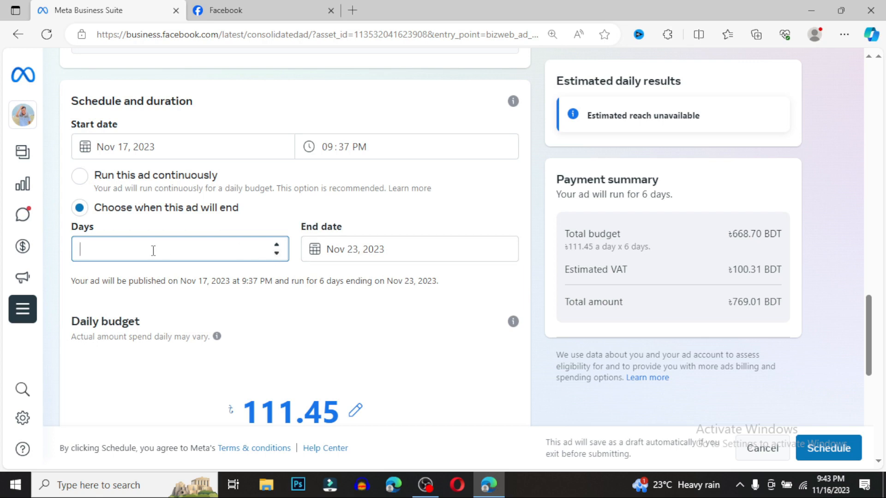
type("5")
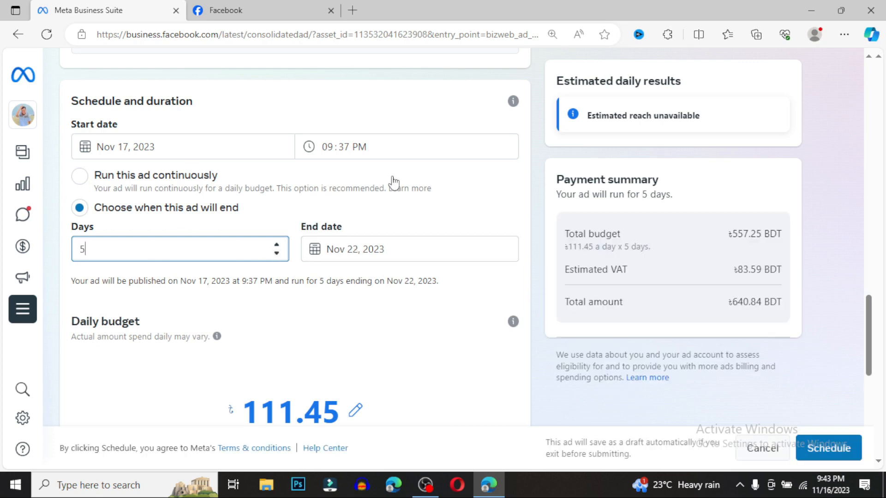
Enter a daily budget of 1000 BDT and review the schedule and payment summary.
scroll(340, 268, "down", 2)
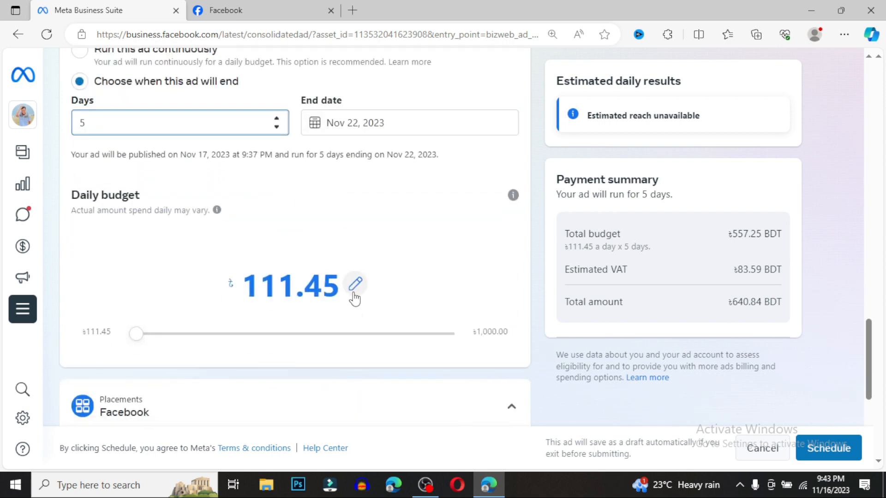
left_click(355, 287)
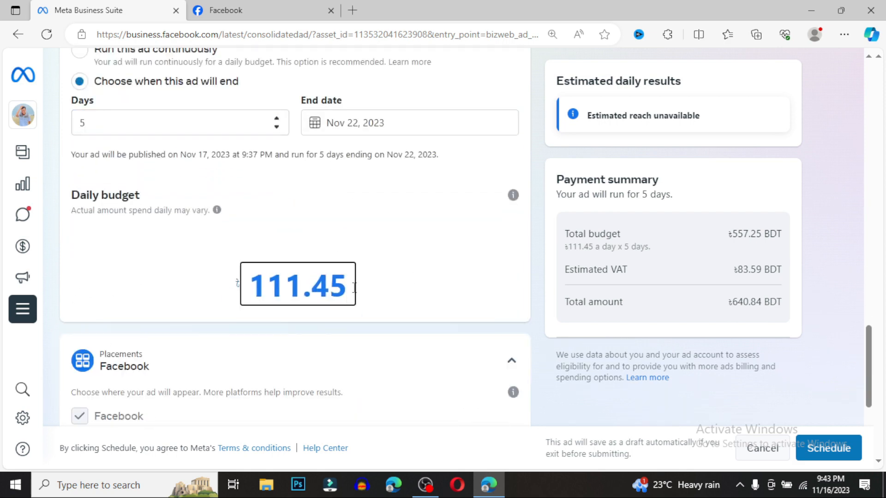
key("BackSpace")
key("BackSpace")
key("BackSpace")
key("BackSpace")
key("BackSpace")
key("BackSpace")
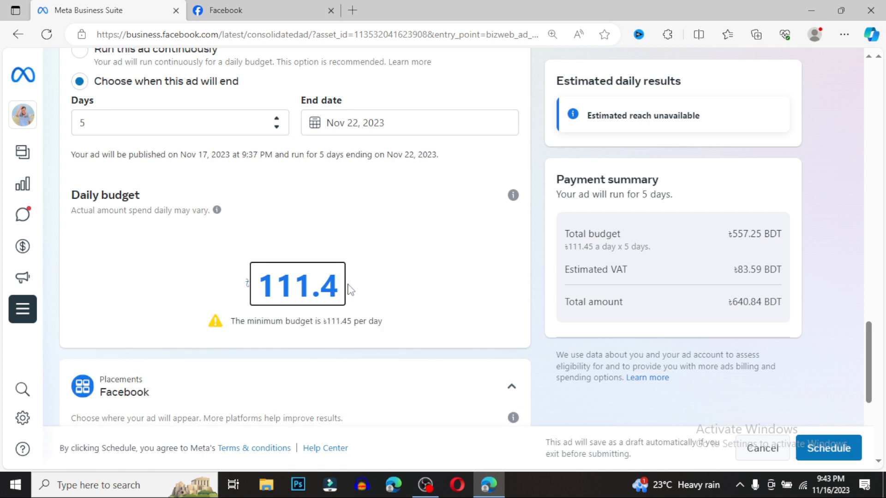
type("1000")
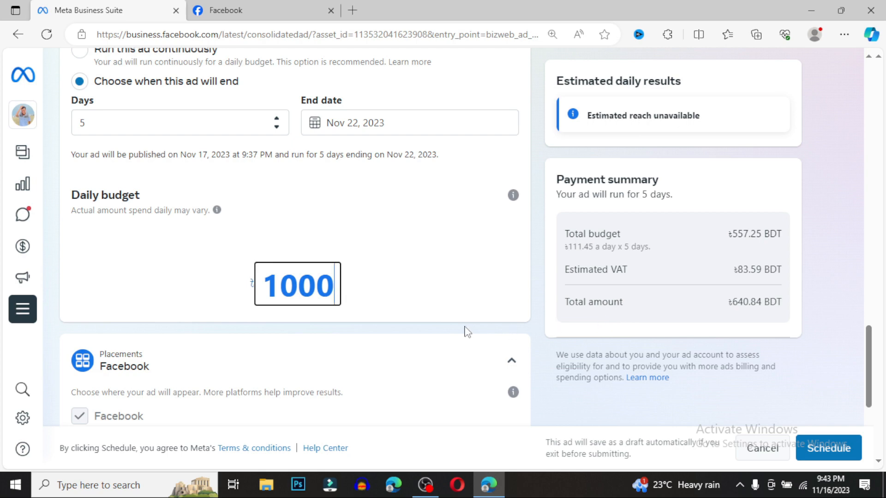
scroll(467, 331, "up", 1)
scroll(656, 320, "up", 2)
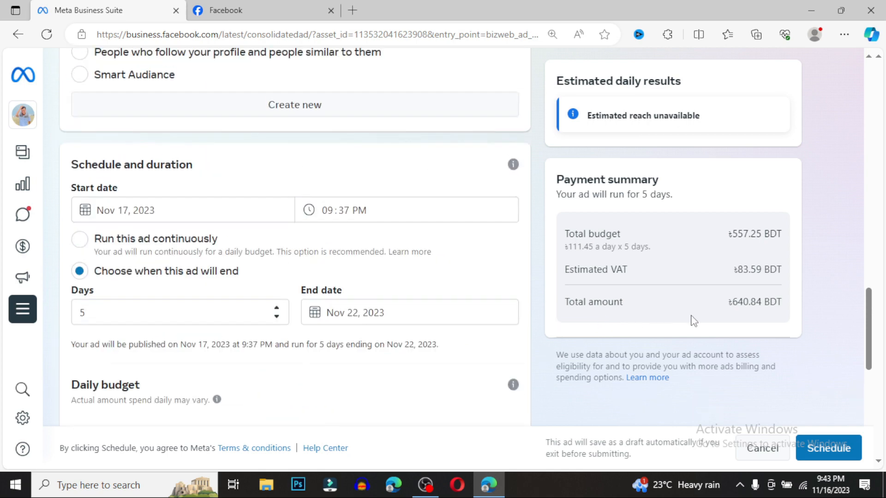
Try daily budgets of 10,000 BDT and 1,000,000 BDT for the ad.
scroll(734, 305, "down", 1)
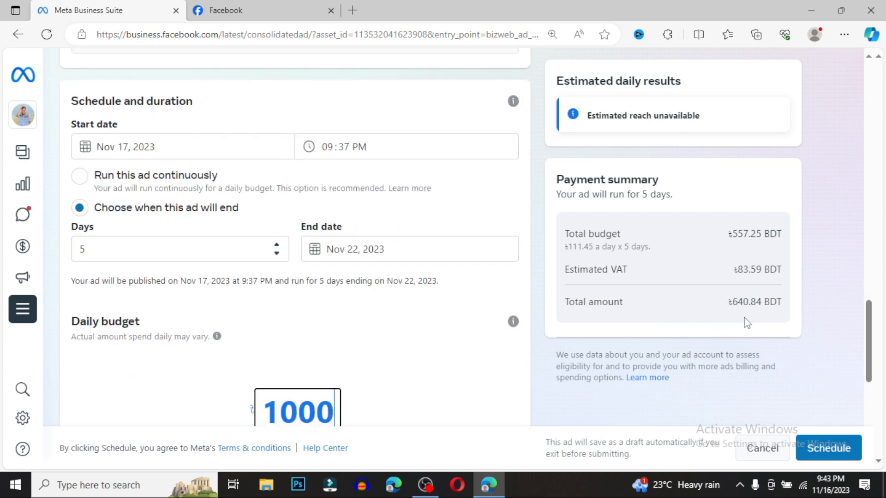
scroll(747, 323, "down", 2)
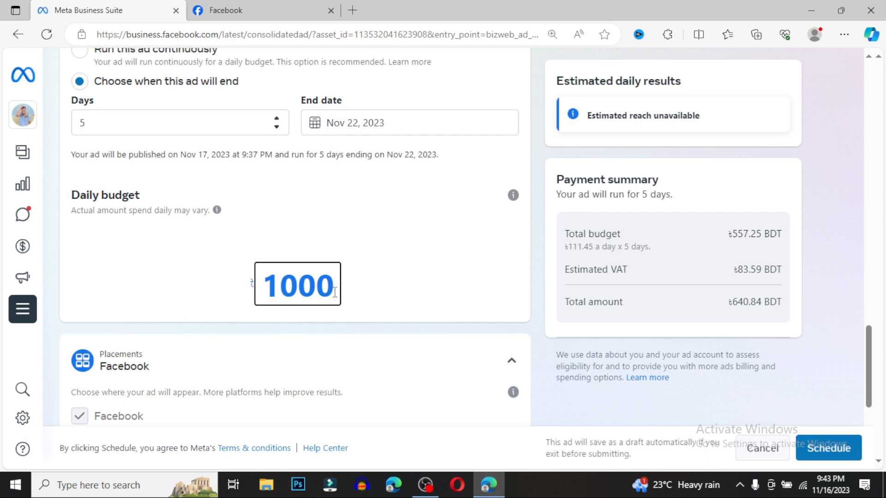
type("0")
left_click(430, 310)
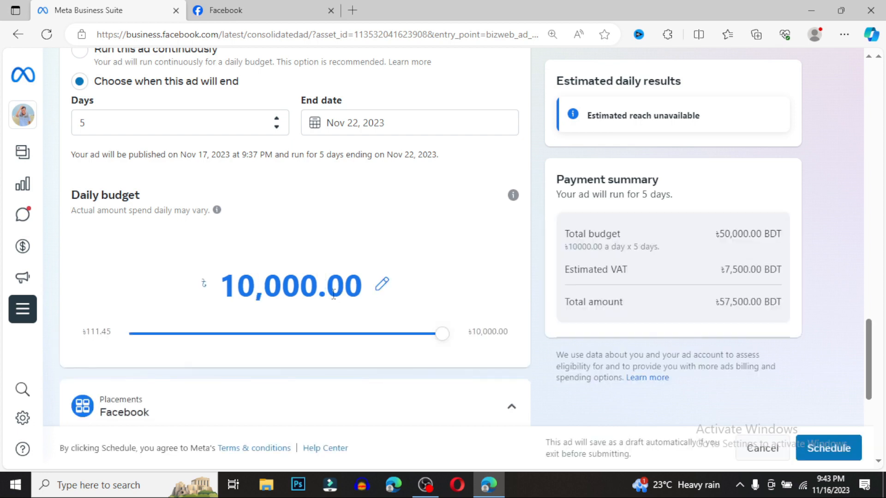
left_click(317, 289)
key("BackSpace")
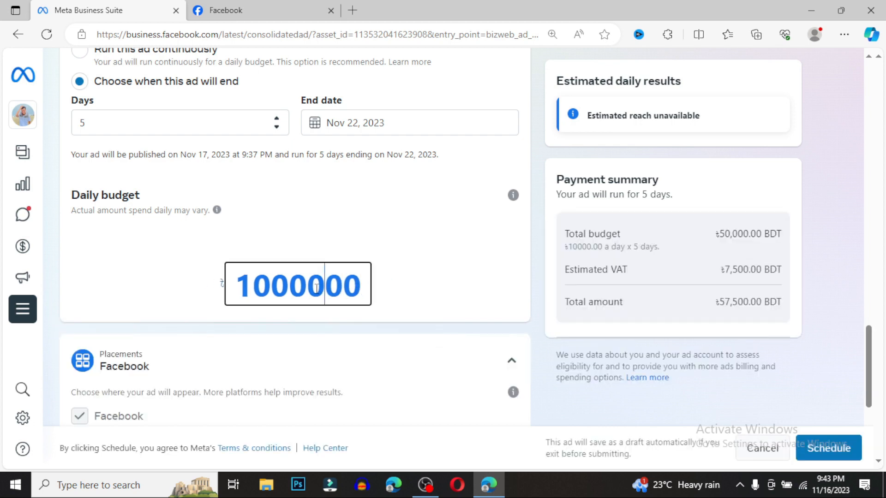
left_click(376, 322)
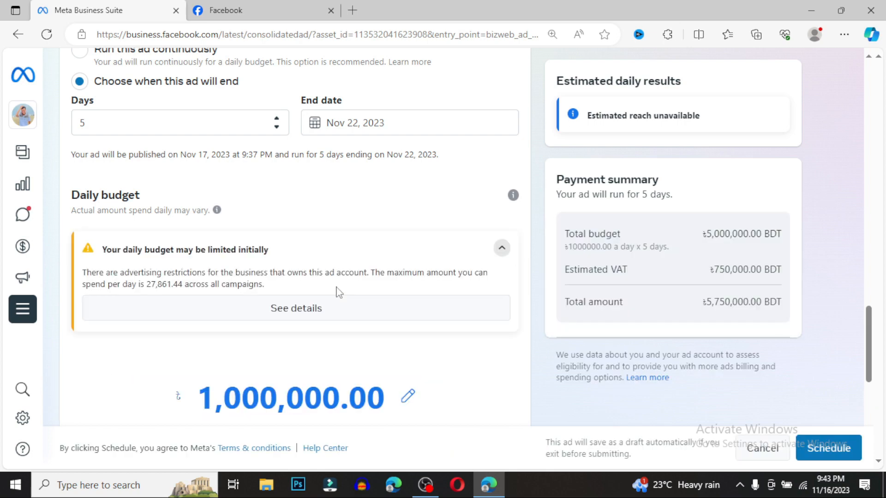
Set the ad's daily budget to 1,000 BDT.
scroll(351, 356, "down", 3)
left_click(337, 272)
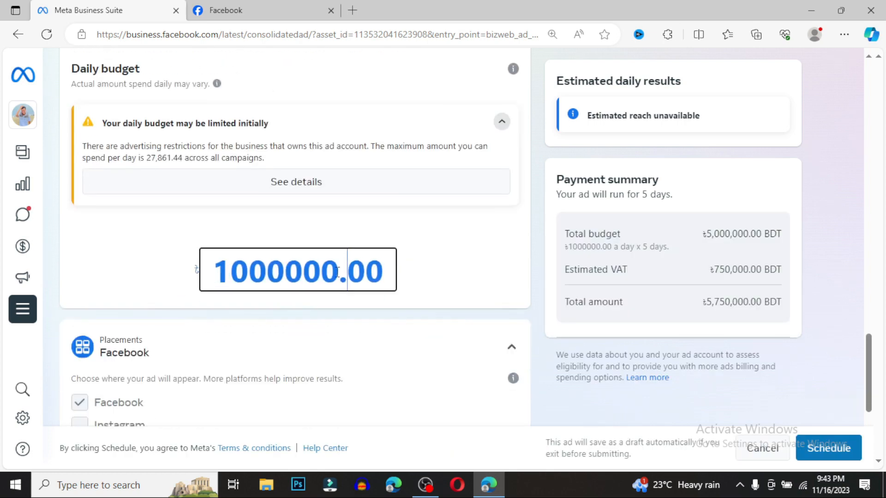
key("BackSpace")
key("BackSpace")
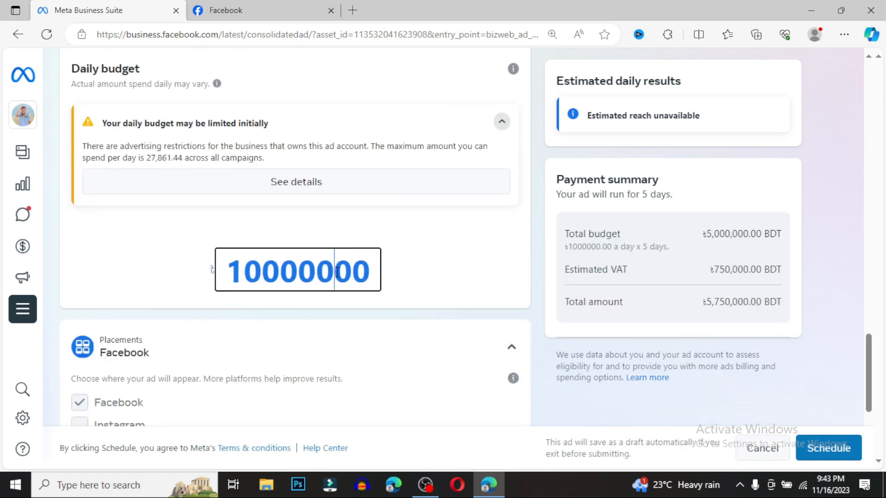
key("BackSpace")
key("BackSpace")
key("BackSpace")
key("BackSpace")
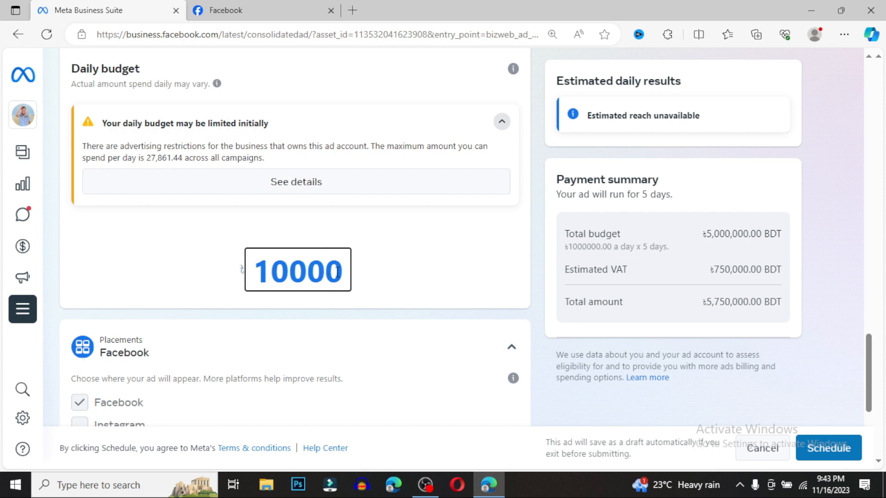
left_click(418, 270)
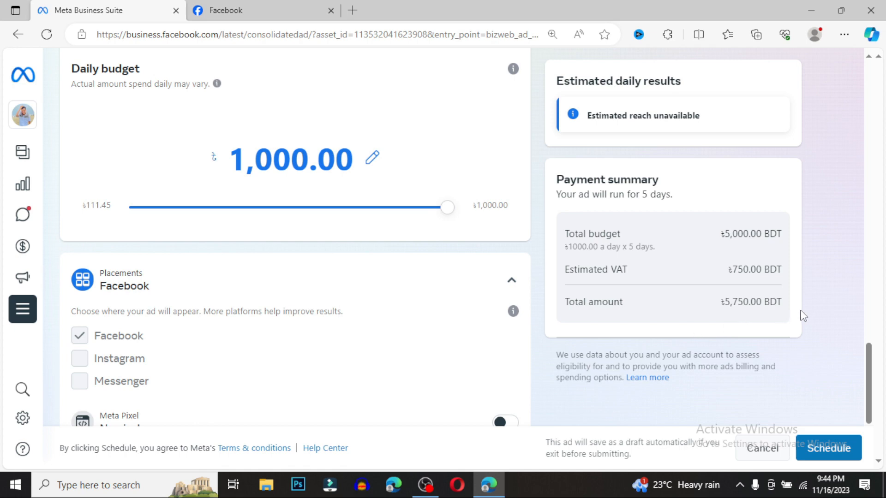
Review the whole ad setup, from goal, preview and creative to audience, schedule, budget, placements and payment summary.
scroll(662, 323, "up", 10)
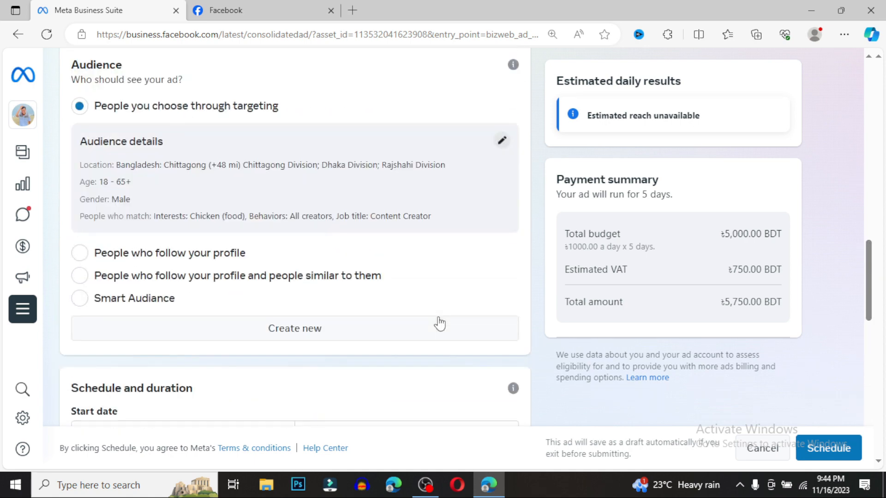
scroll(714, 307, "up", 15)
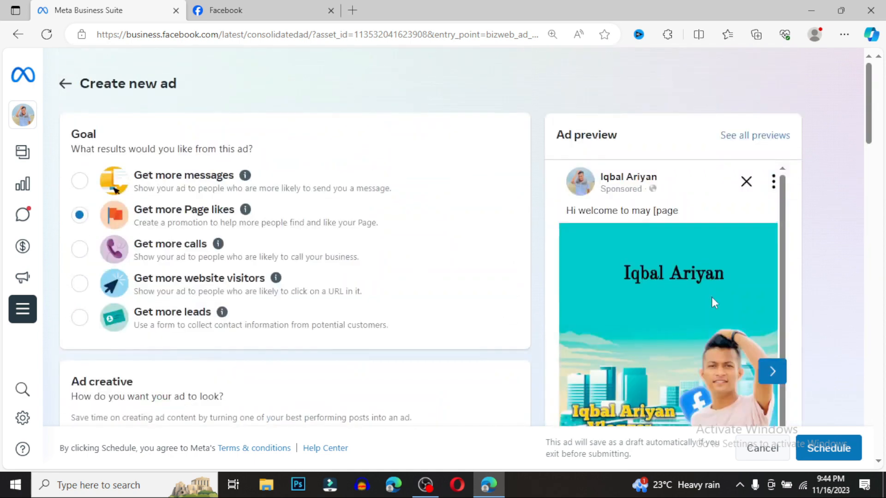
scroll(712, 299, "down", 1)
scroll(787, 323, "down", 10)
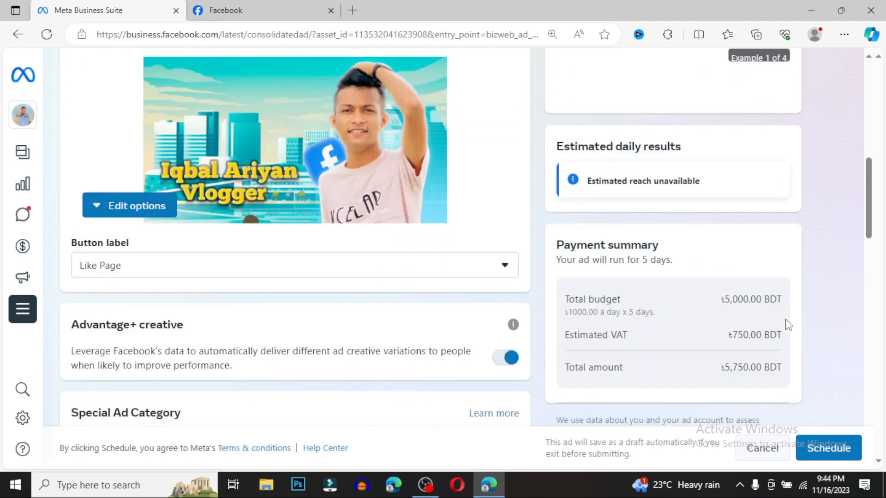
scroll(787, 323, "down", 3)
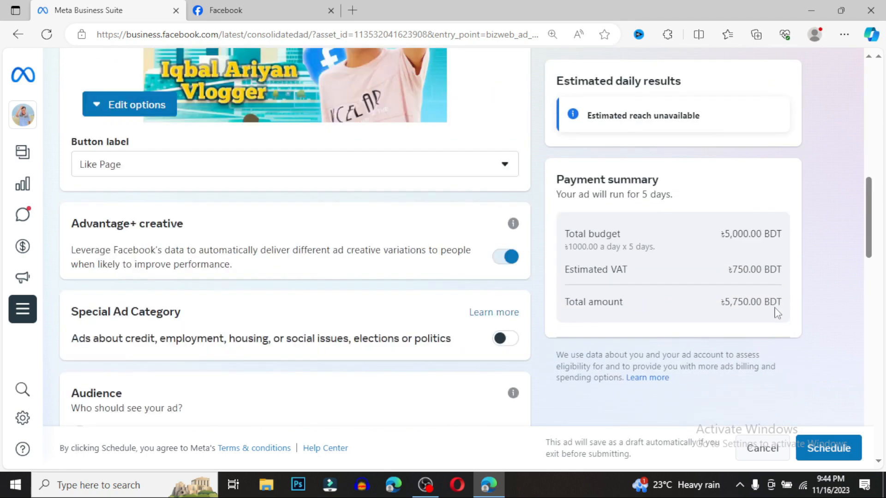
scroll(778, 314, "up", 1)
scroll(563, 138, "down", 4)
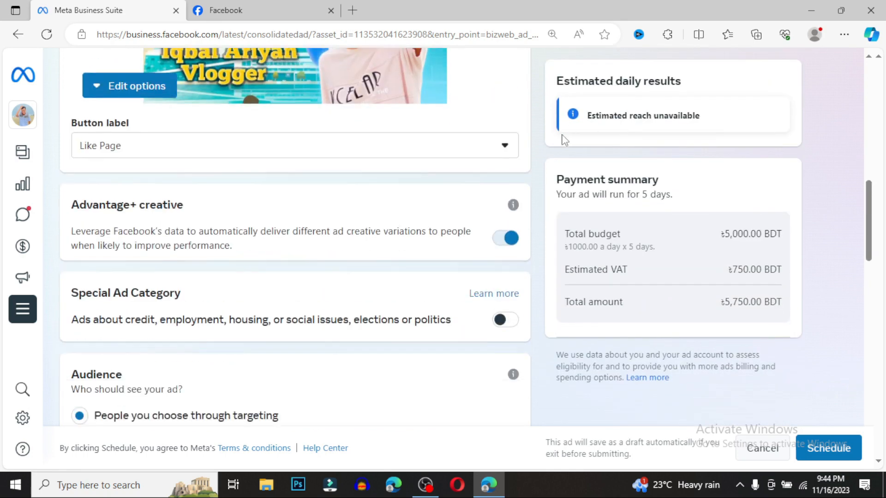
scroll(637, 229, "up", 4)
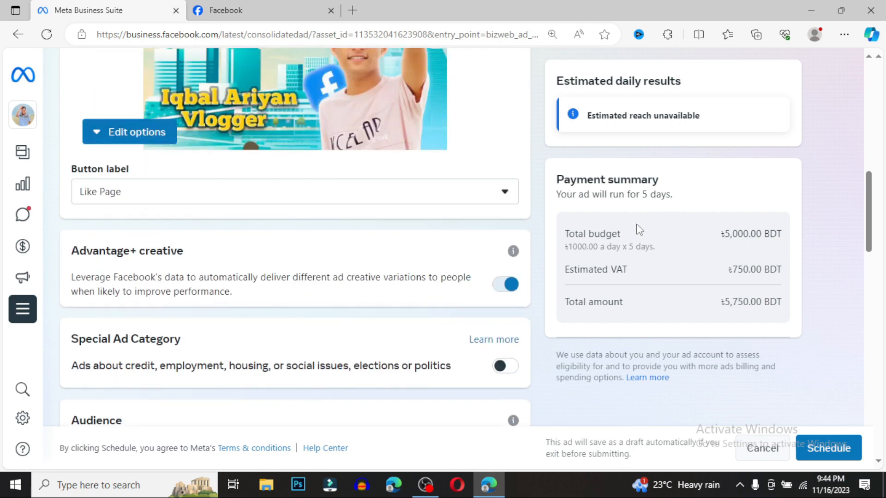
scroll(594, 233, "down", 14)
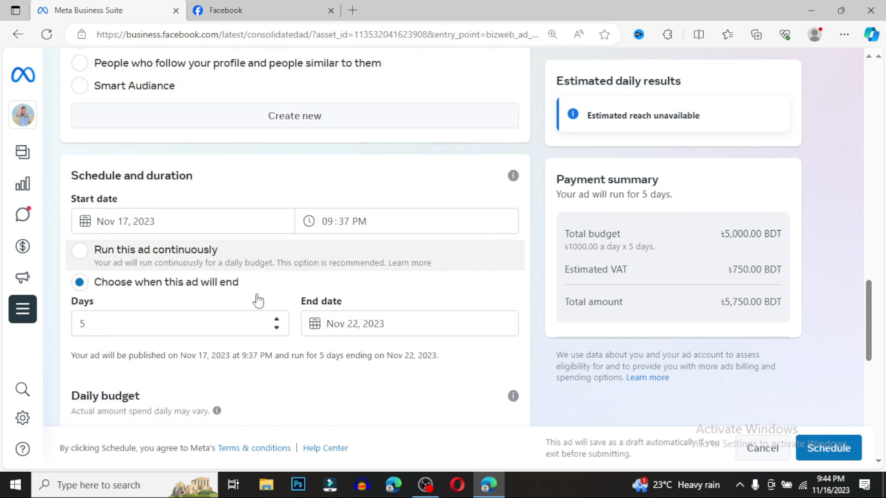
scroll(200, 276, "up", 4)
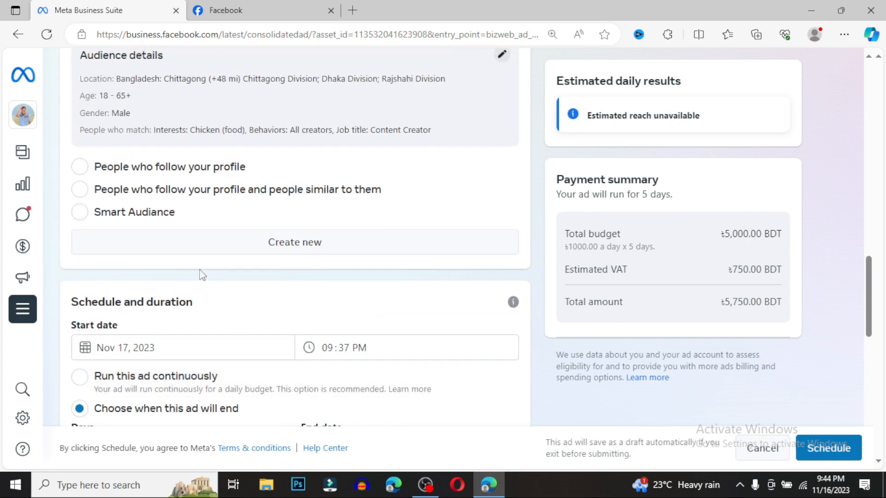
scroll(200, 275, "down", 10)
scroll(198, 288, "down", 6)
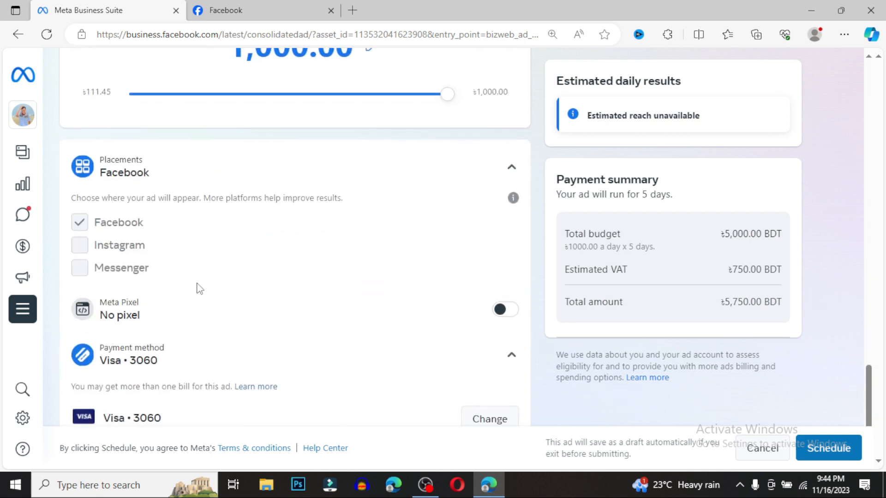
scroll(198, 288, "up", 6)
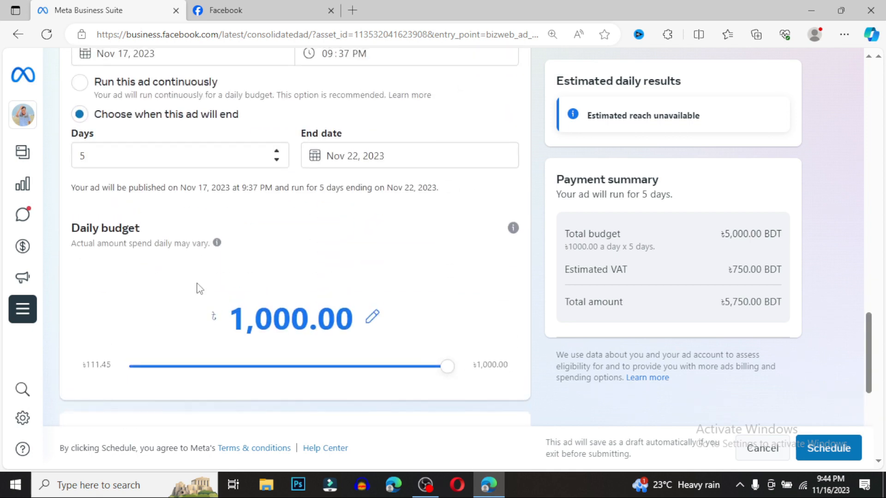
Set the ad's duration to 6 days and review the payment summary, creative and goal.
left_click(277, 161)
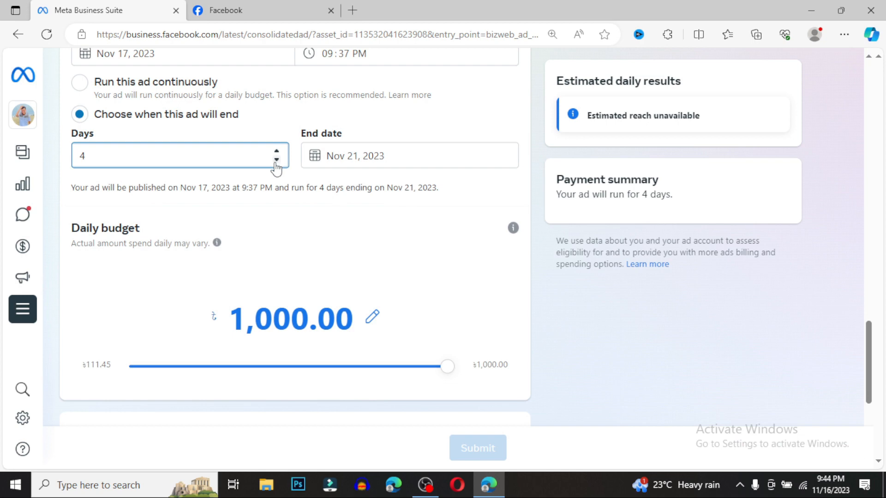
left_click(277, 151)
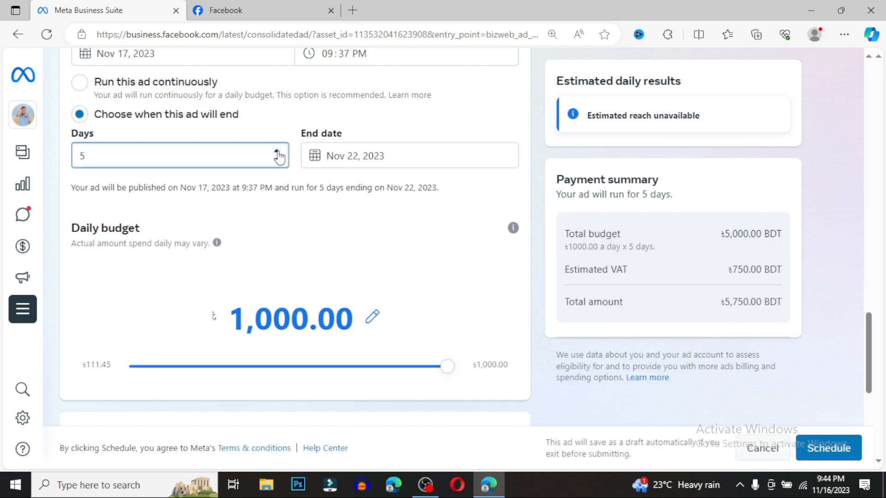
left_click(277, 151)
scroll(657, 267, "up", 15)
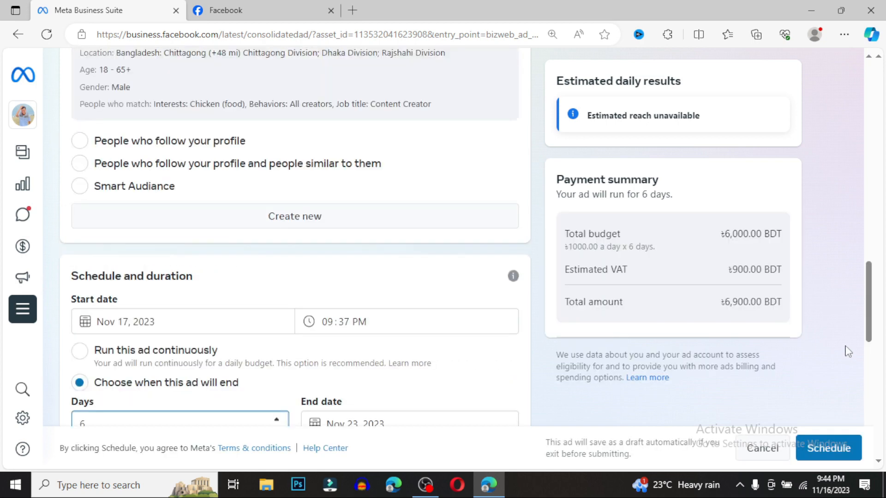
scroll(669, 316, "up", 4)
scroll(674, 407, "down", 4)
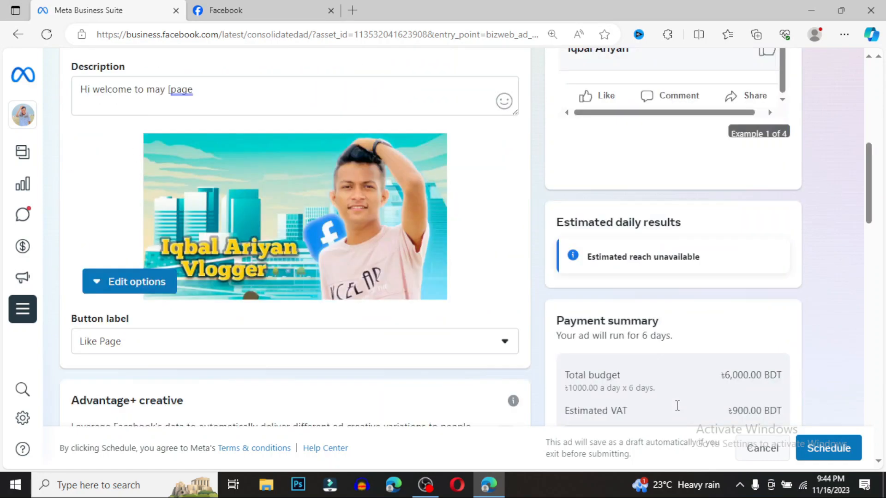
scroll(637, 258, "up", 1)
scroll(637, 259, "up", 5)
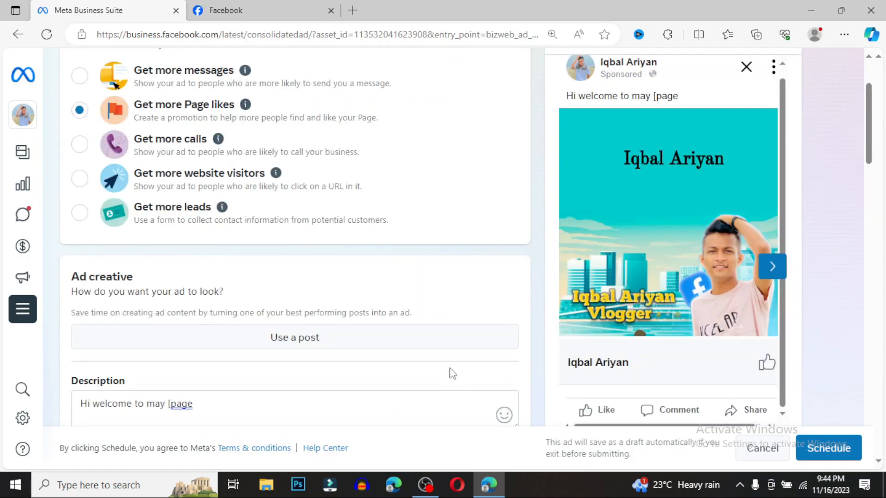
Set the daily budget to 500 BDT and look over the ad's placement options.
scroll(410, 372, "down", 20)
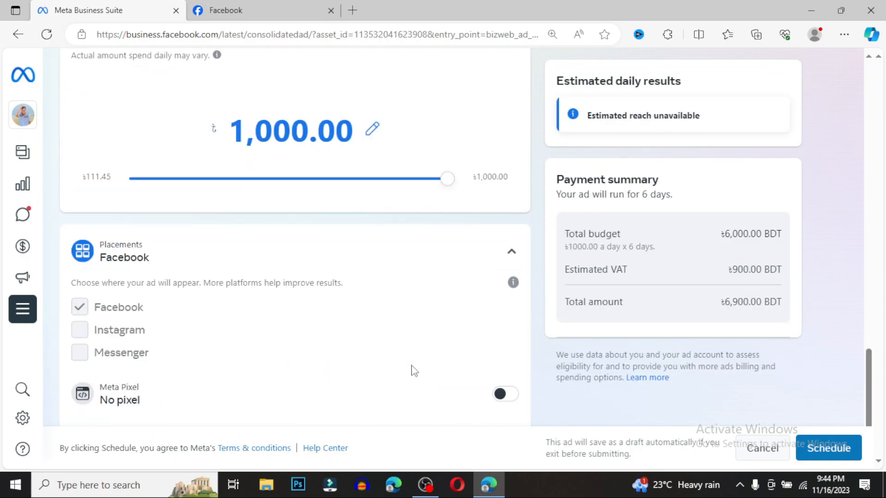
scroll(411, 370, "down", 3)
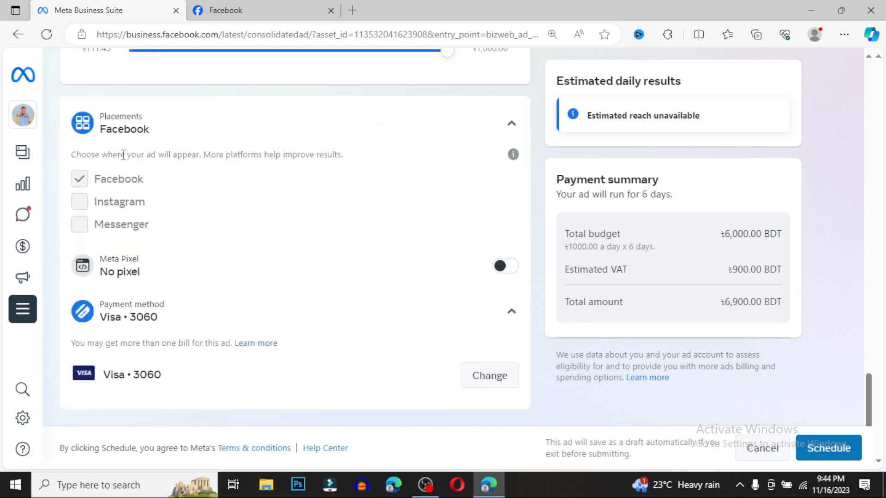
left_click(512, 124)
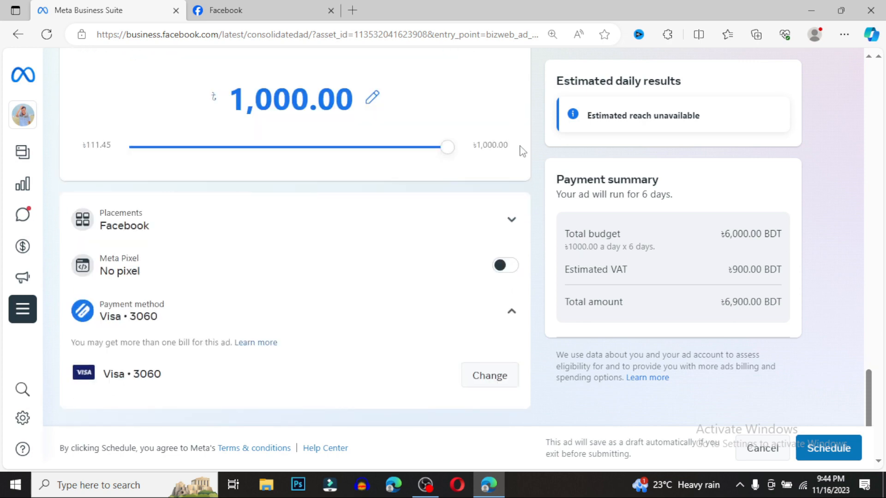
left_click_drag(449, 156, 372, 159)
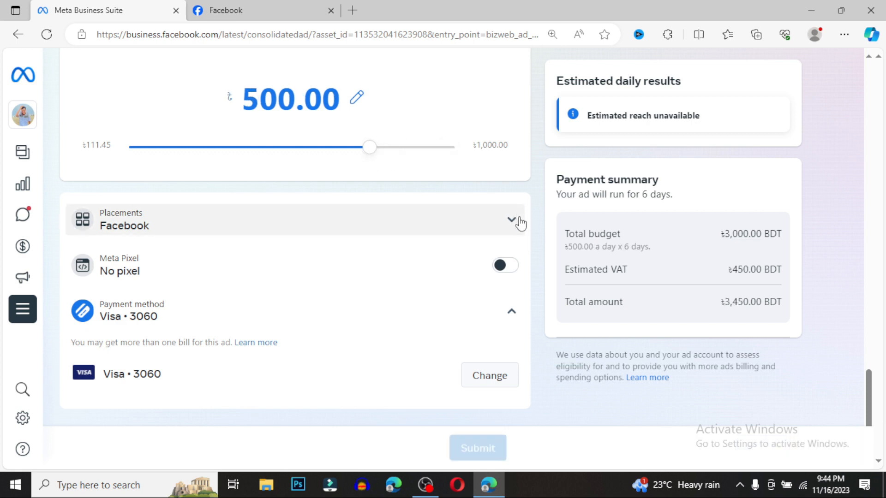
left_click(509, 230)
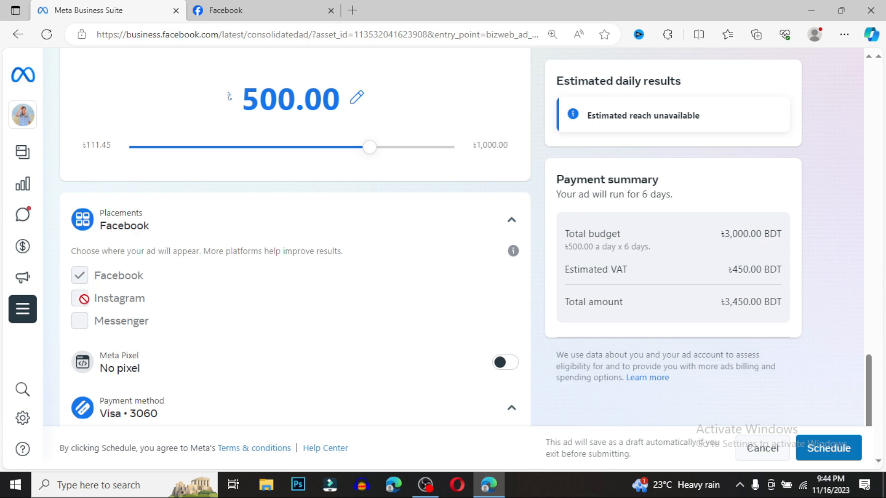
Turn on Meta Pixel to look at its setup option, and turn it off again.
scroll(182, 298, "down", 1)
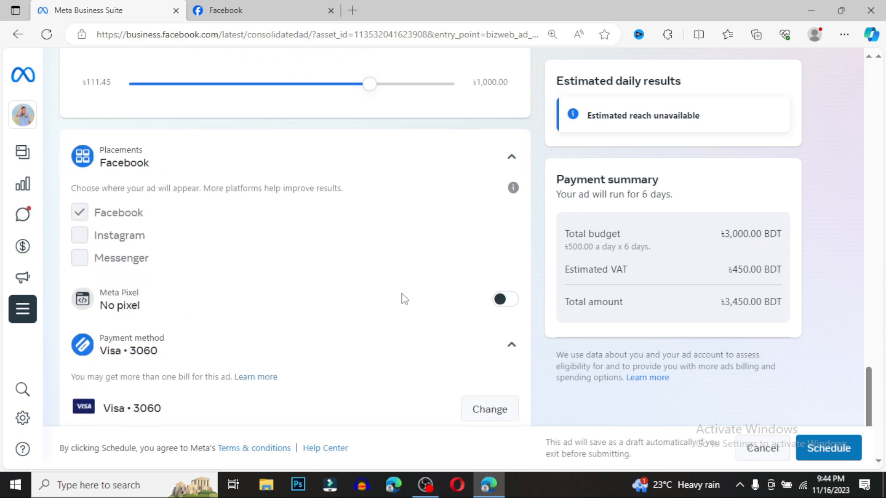
left_click(509, 300)
scroll(275, 329, "down", 2)
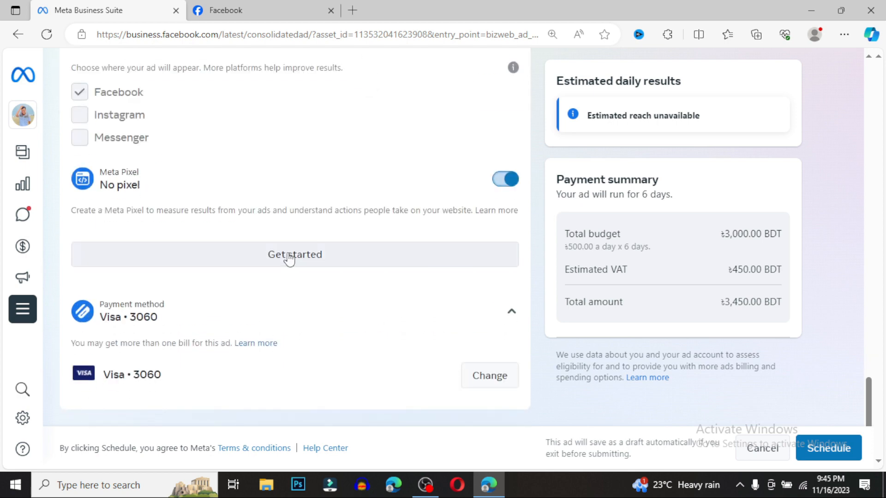
left_click(498, 184)
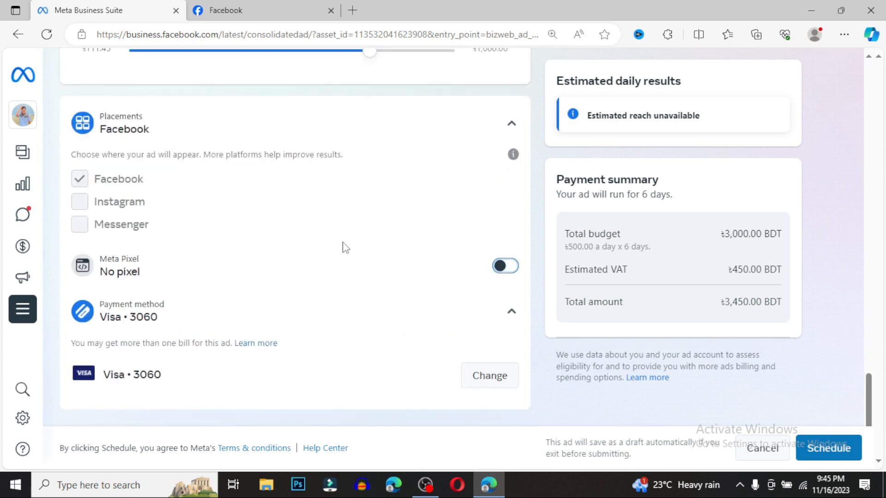
Review the schedule and audience details, and open the targeted audience for editing.
scroll(317, 277, "up", 4)
scroll(317, 277, "up", 10)
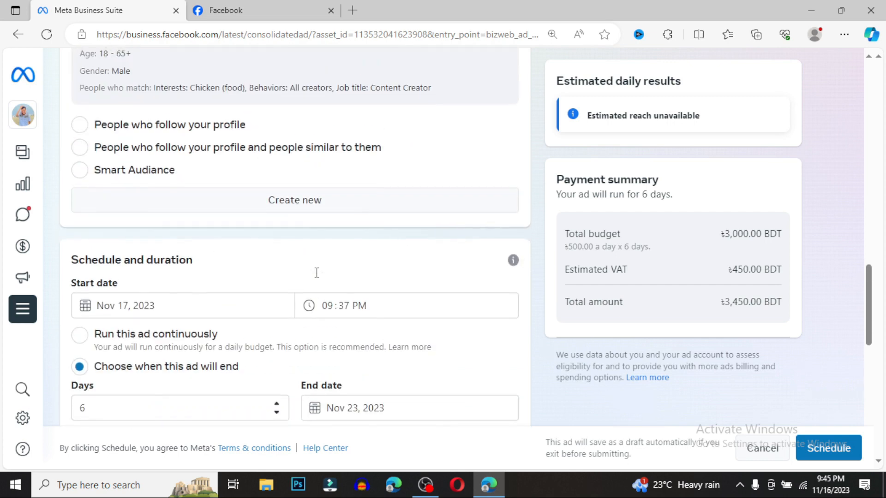
scroll(315, 273, "down", 8)
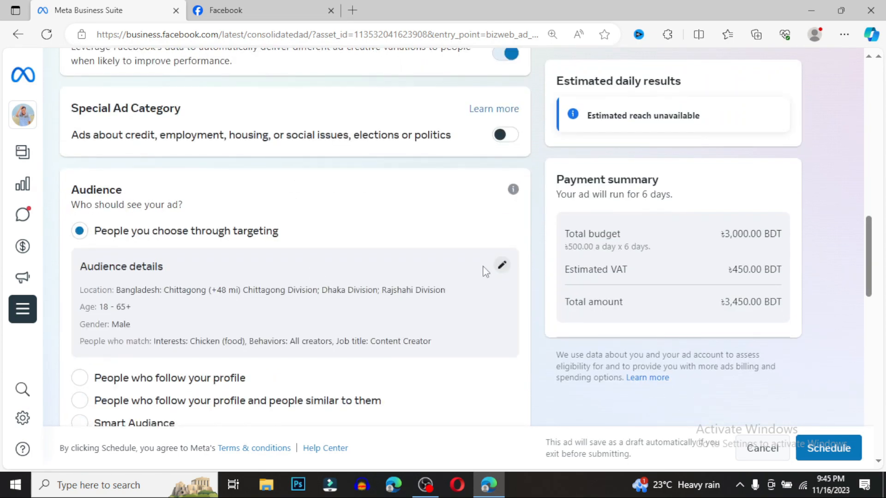
left_click(506, 265)
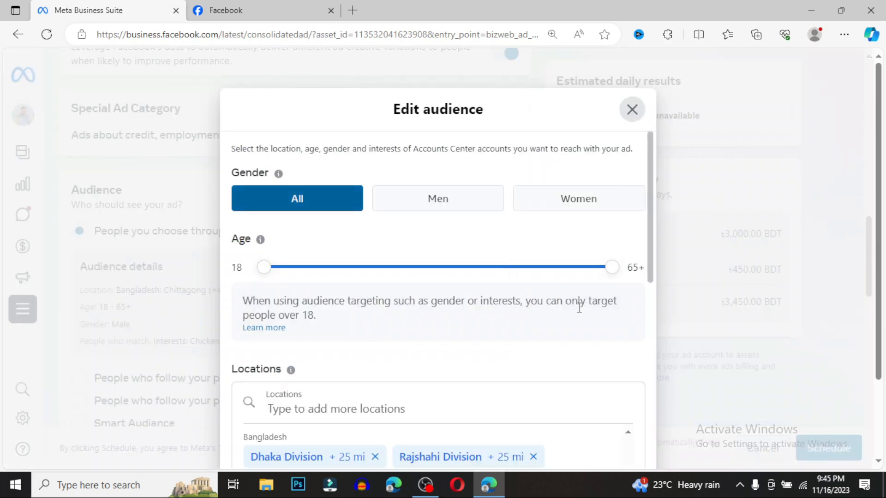
Check the targeted audience's age, locations and interests, and save the audience with gender set to All.
scroll(577, 332, "down", 9)
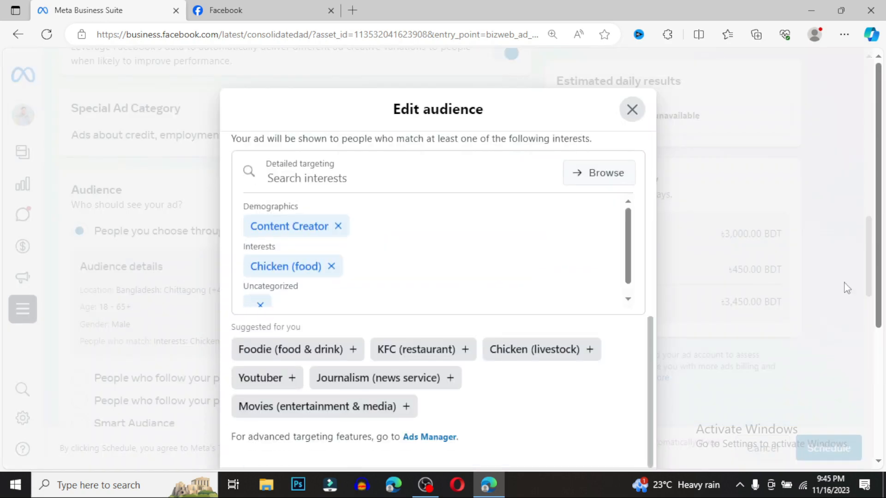
left_click_drag(882, 277, 884, 427)
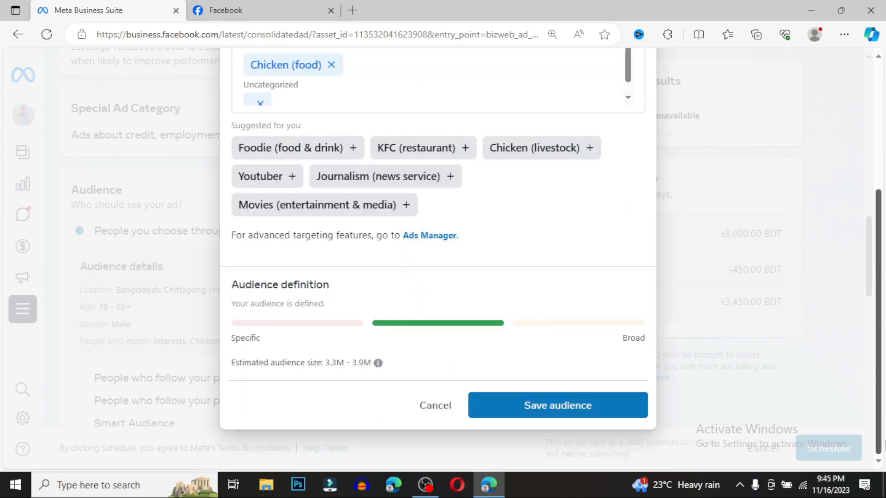
left_click(588, 404)
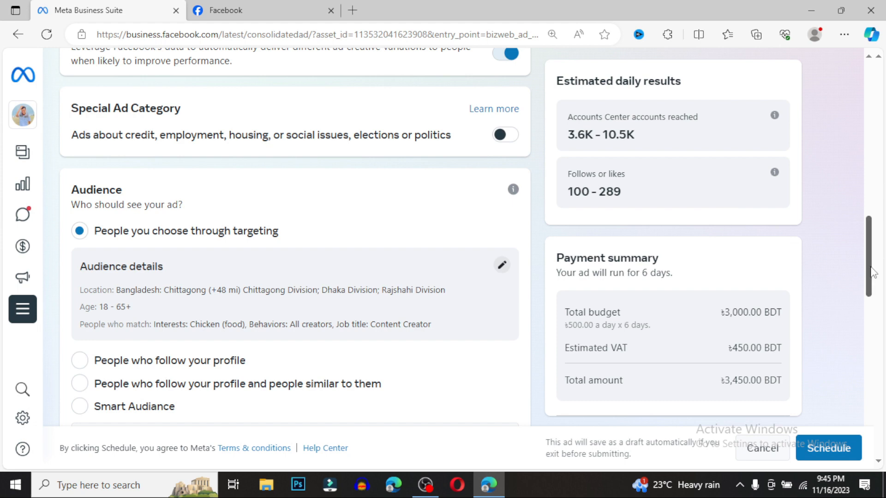
Review the ad's creative, audience details, schedule, daily budget, placements, payment method, estimated daily results and payment summary.
left_click_drag(872, 272, 872, 365)
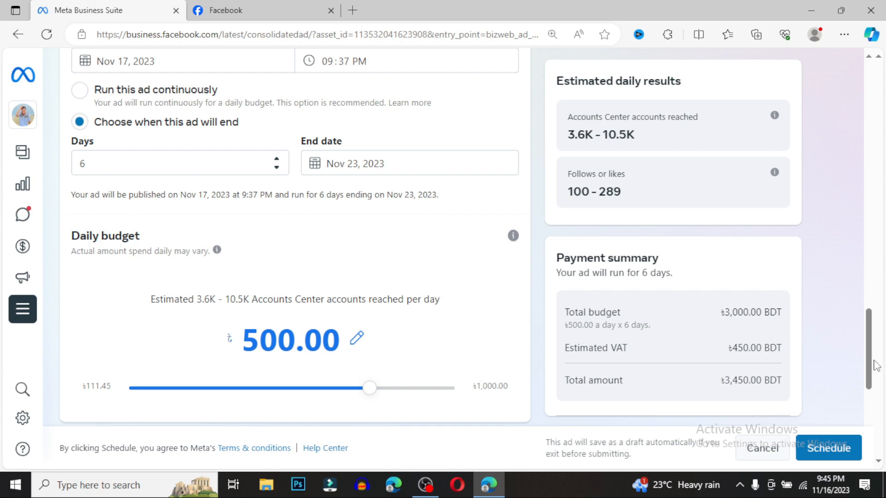
left_click_drag(873, 366, 873, 259)
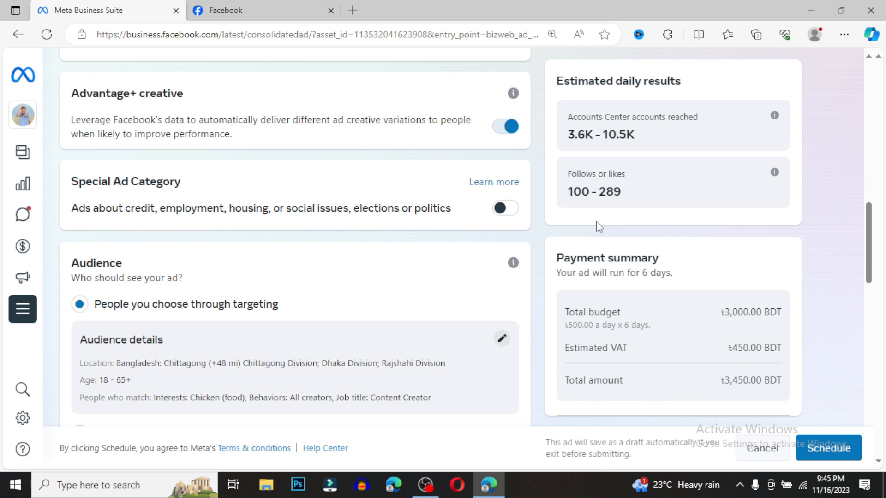
scroll(667, 212, "up", 15)
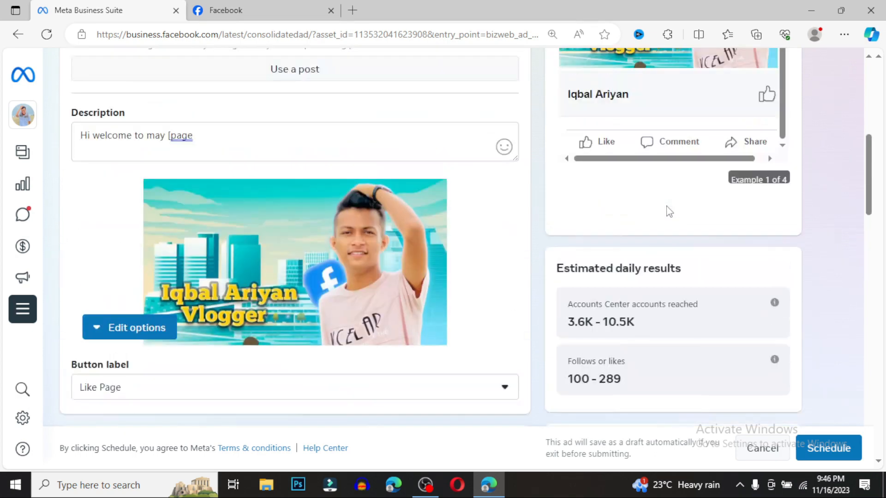
scroll(669, 231, "down", 6)
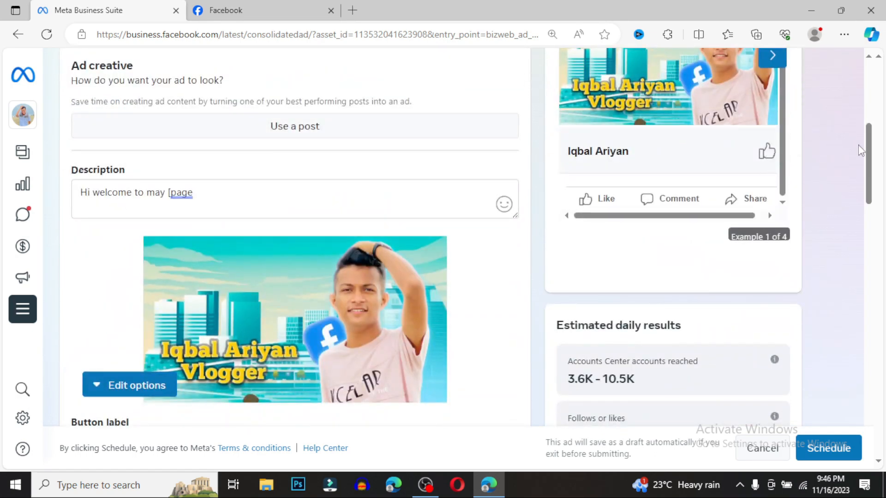
left_click_drag(869, 157, 885, 288)
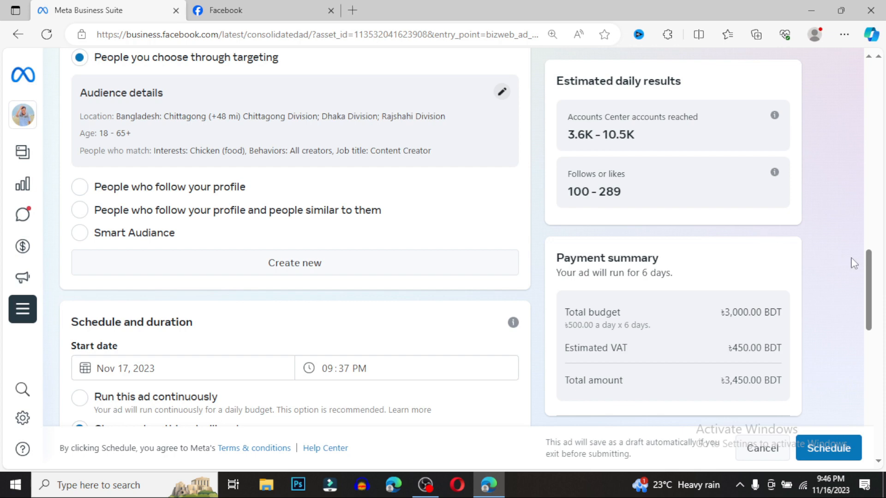
scroll(874, 284, "down", 1)
left_click_drag(875, 284, 885, 354)
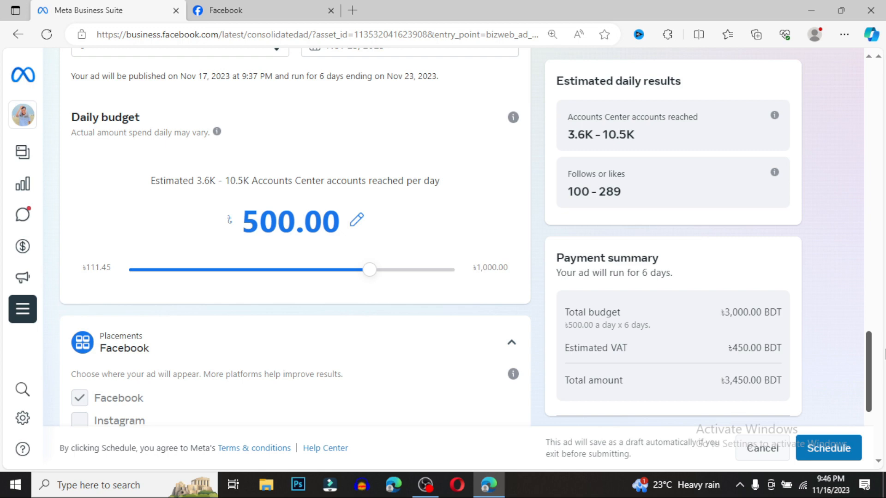
scroll(348, 316, "down", 3)
scroll(323, 314, "down", 1)
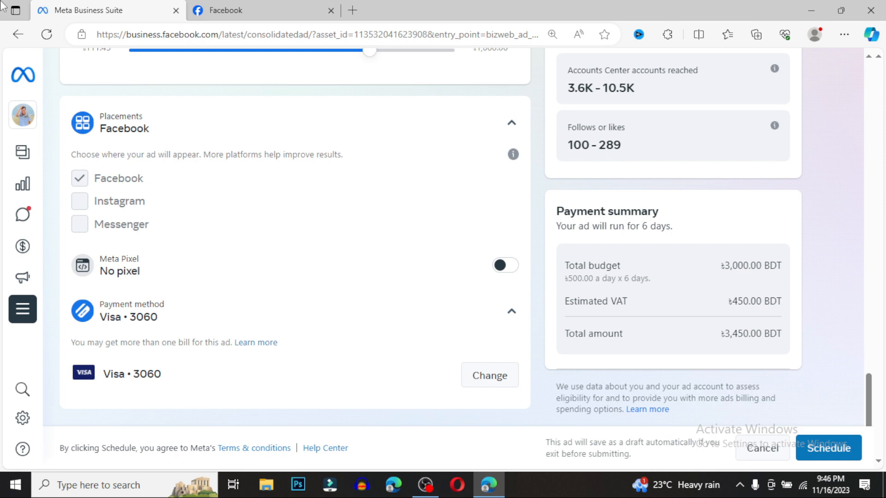
scroll(217, 266, "up", 12)
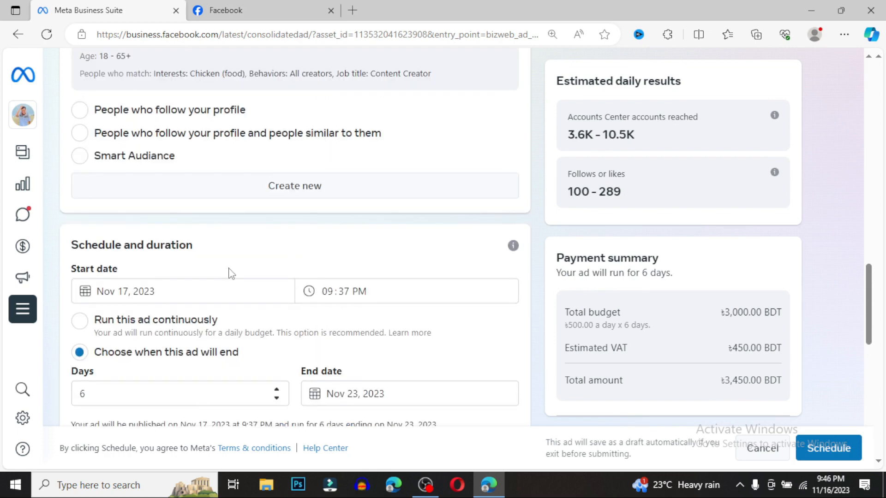
scroll(231, 273, "up", 6)
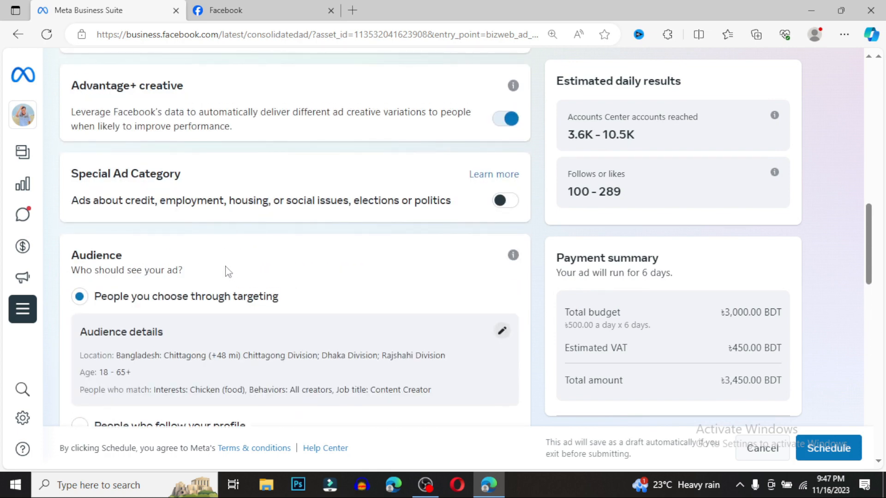